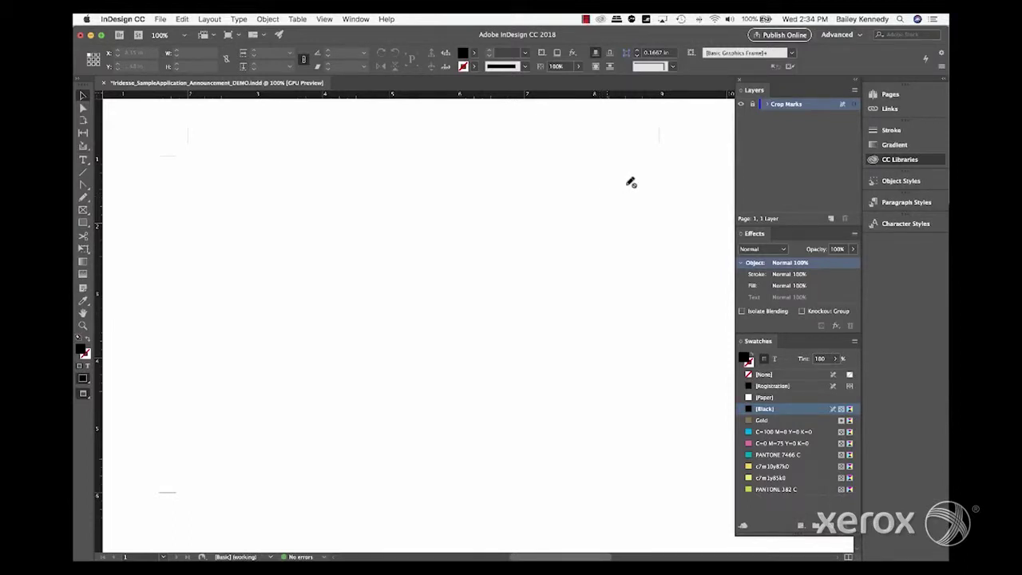
# Add two new layers named White and CMYK.
pyautogui.click(831, 219)
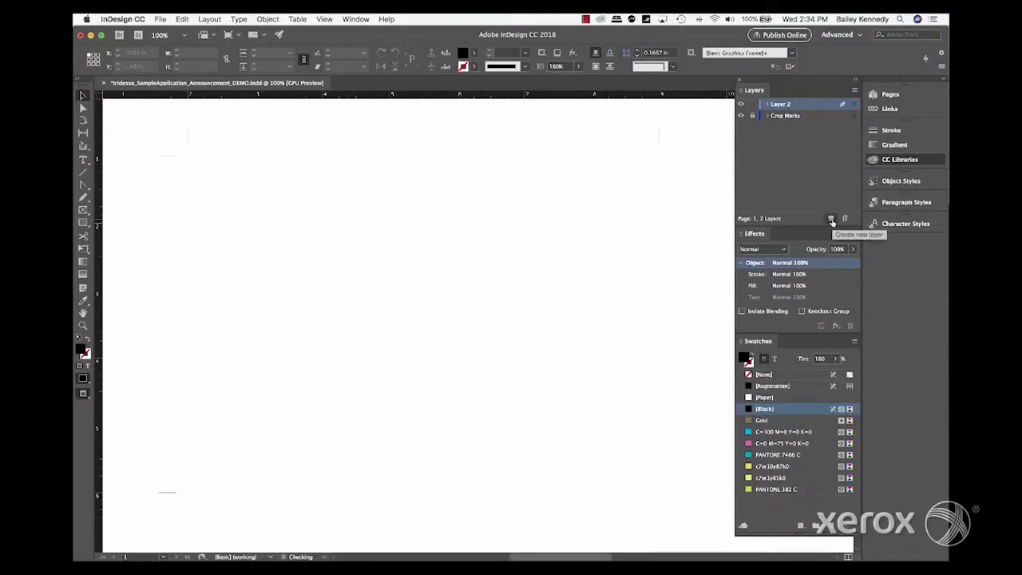
pyautogui.doubleClick(788, 105)
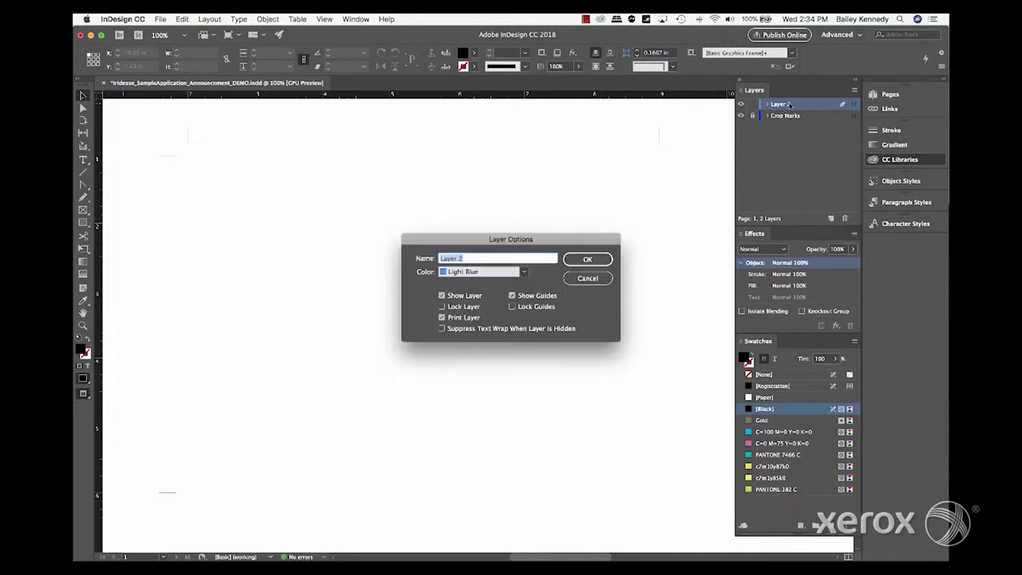
pyautogui.write('White')
pyautogui.click(593, 261)
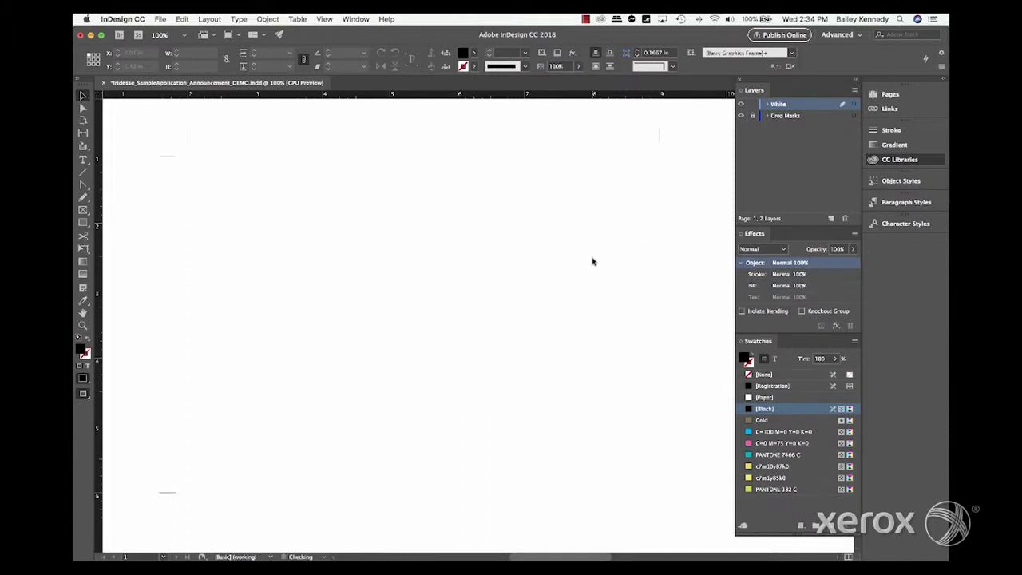
pyautogui.click(830, 218)
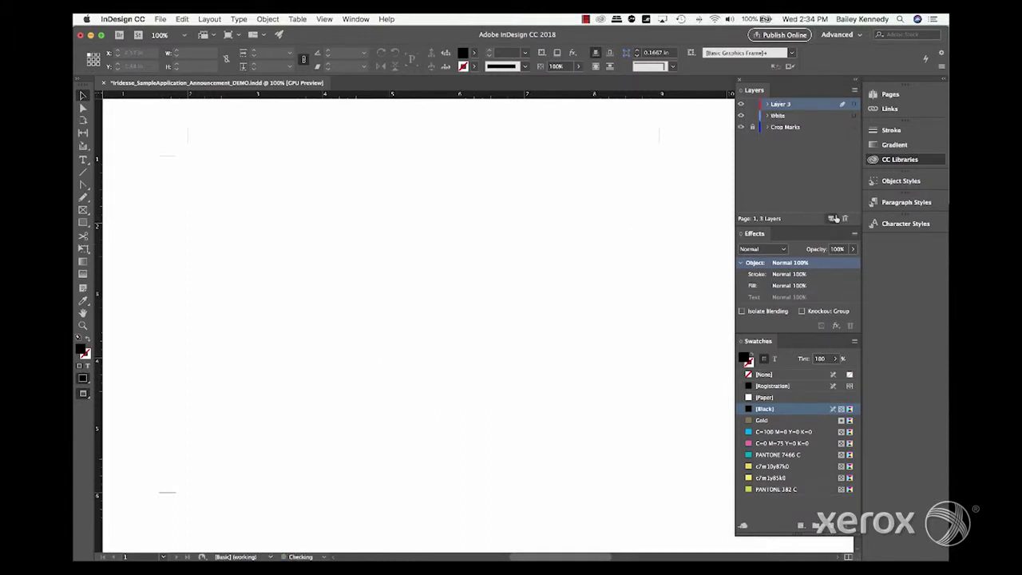
pyautogui.doubleClick(782, 106)
pyautogui.write('CMYK')
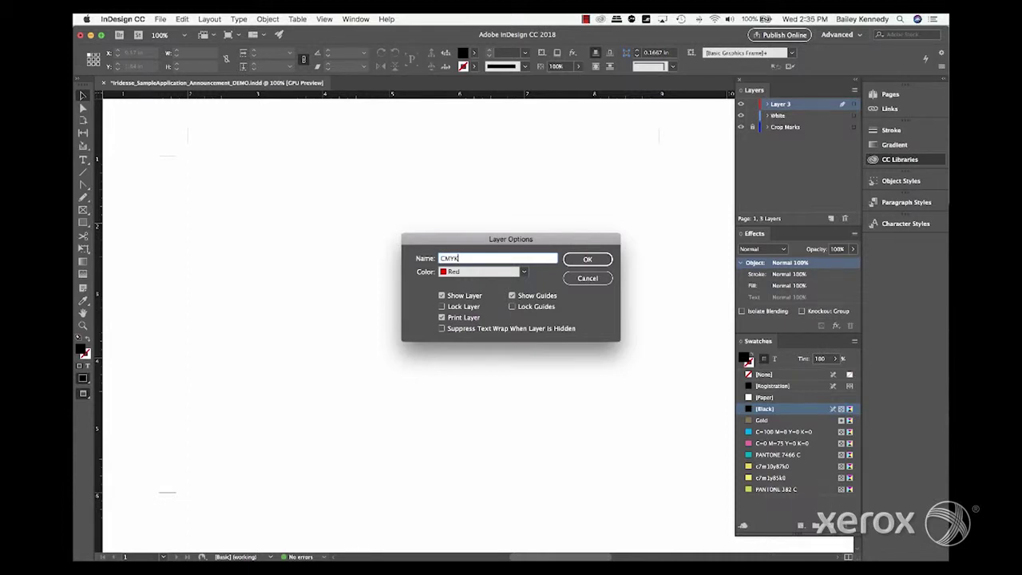
pyautogui.click(587, 259)
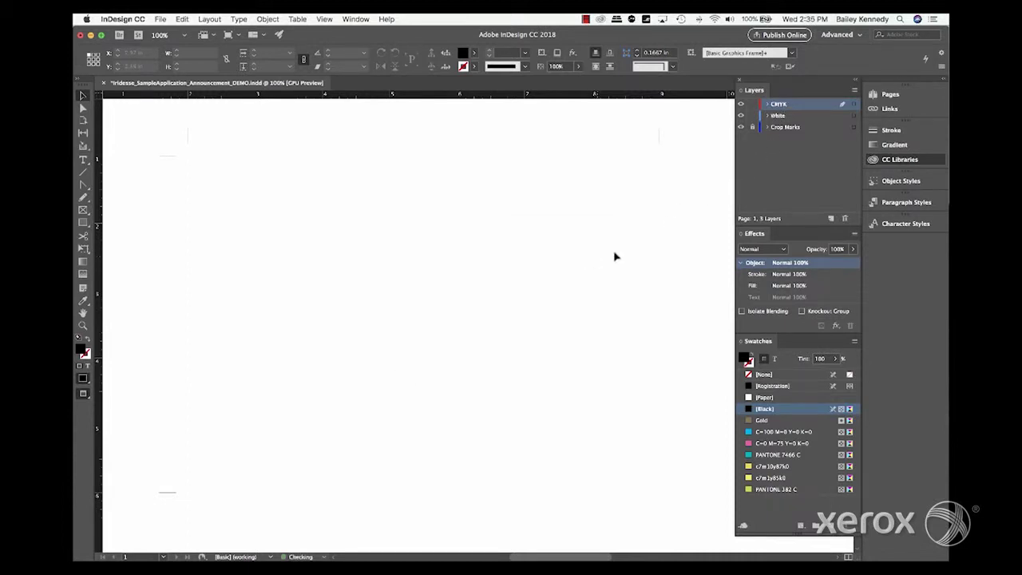
# Add a fourth layer named Gold and make CMYK the working layer.
pyautogui.click(830, 219)
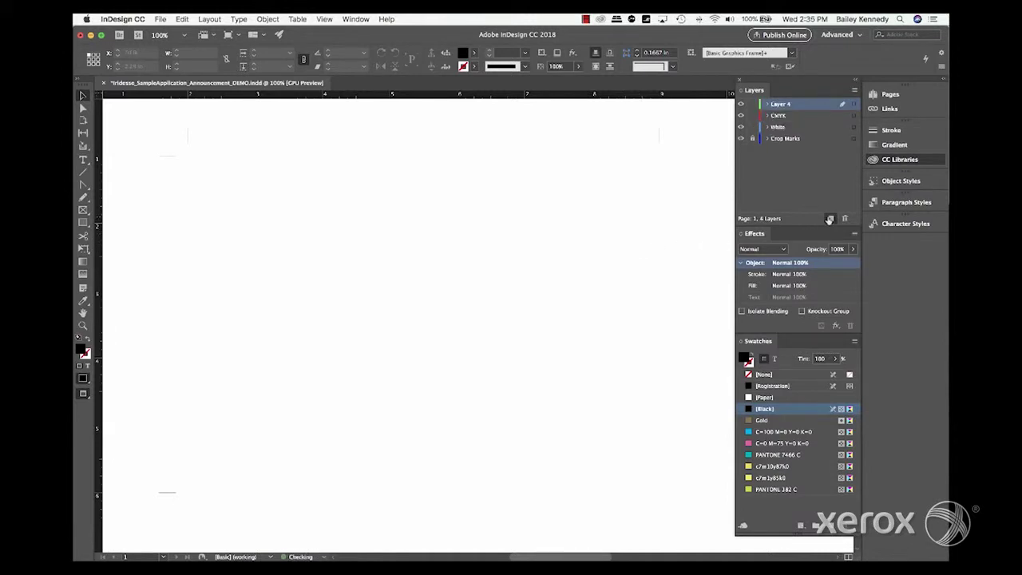
pyautogui.doubleClick(778, 104)
pyautogui.write('C')
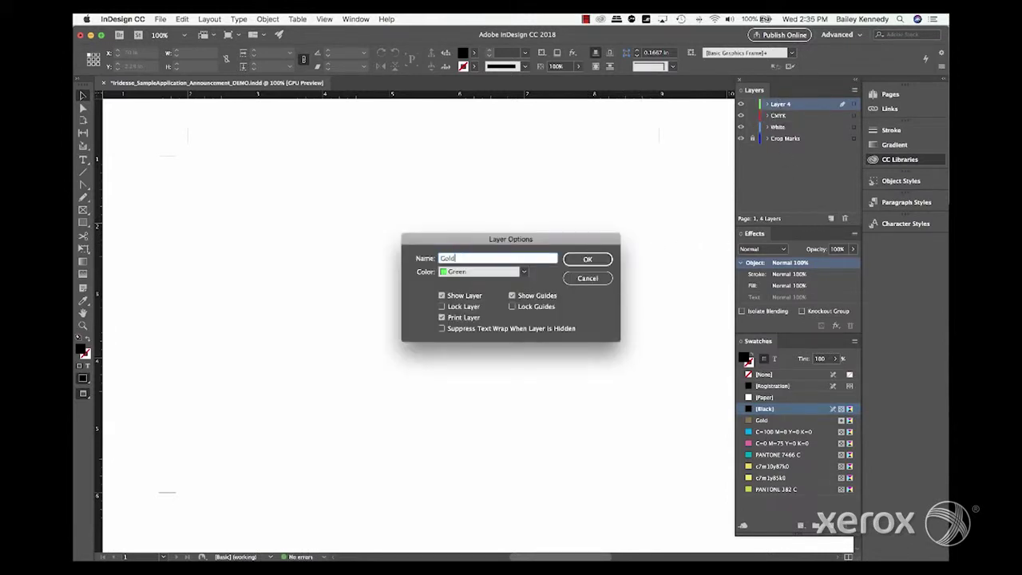
pyautogui.click(588, 259)
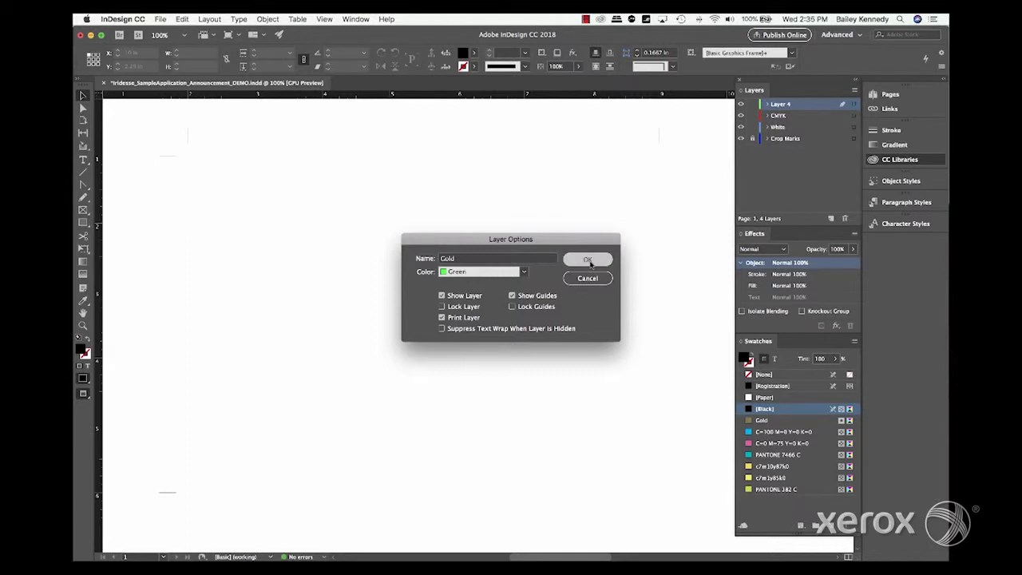
pyautogui.click(812, 116)
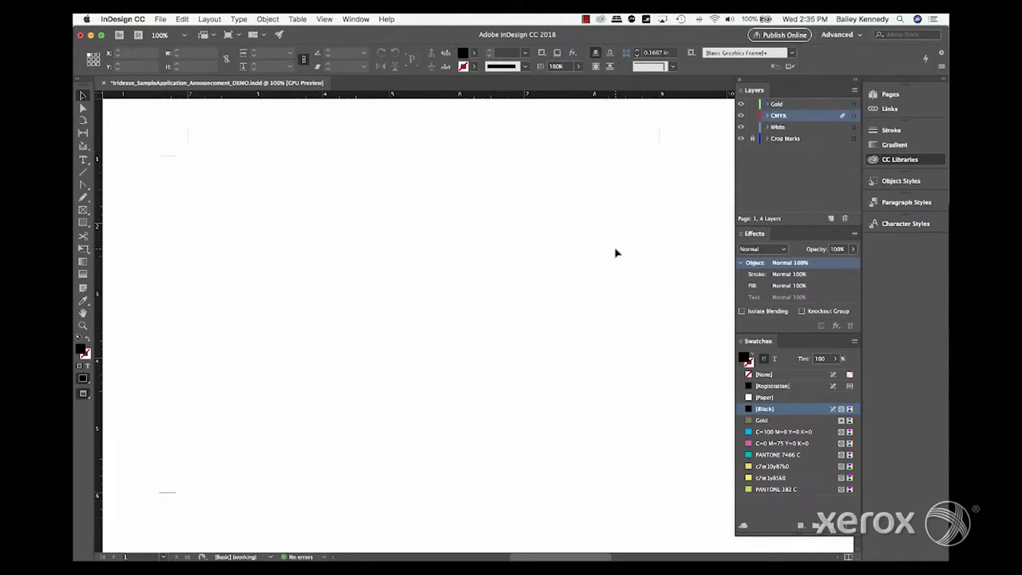
# Paste the announcement artwork and begin a new spot colour swatch.
pyautogui.press('super+v')
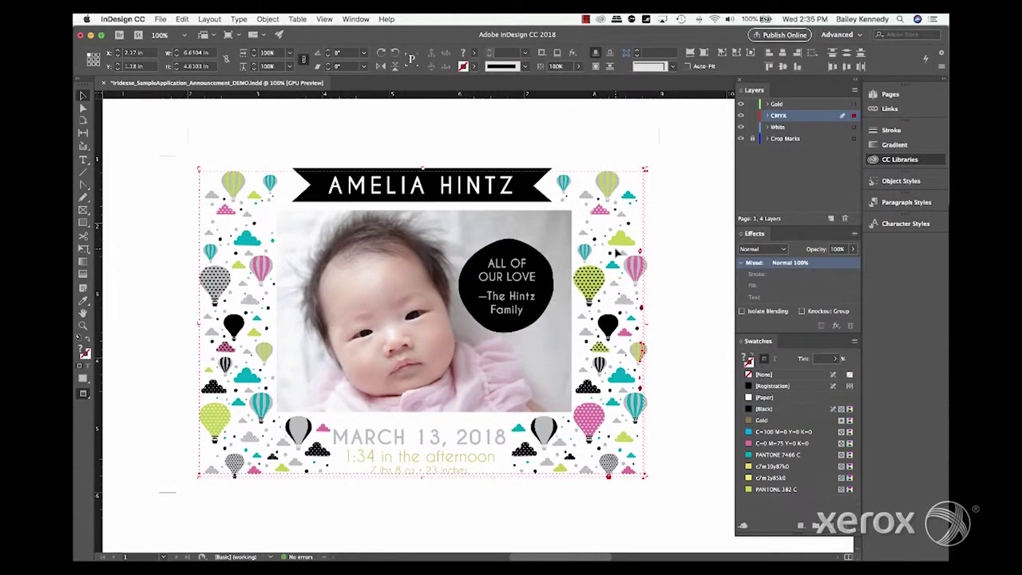
pyautogui.click(688, 310)
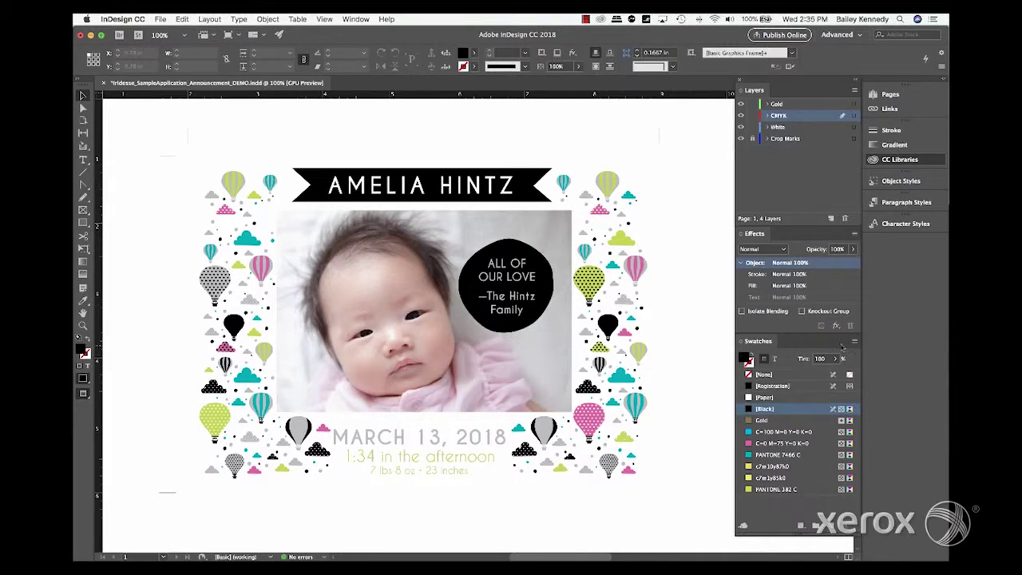
pyautogui.click(854, 342)
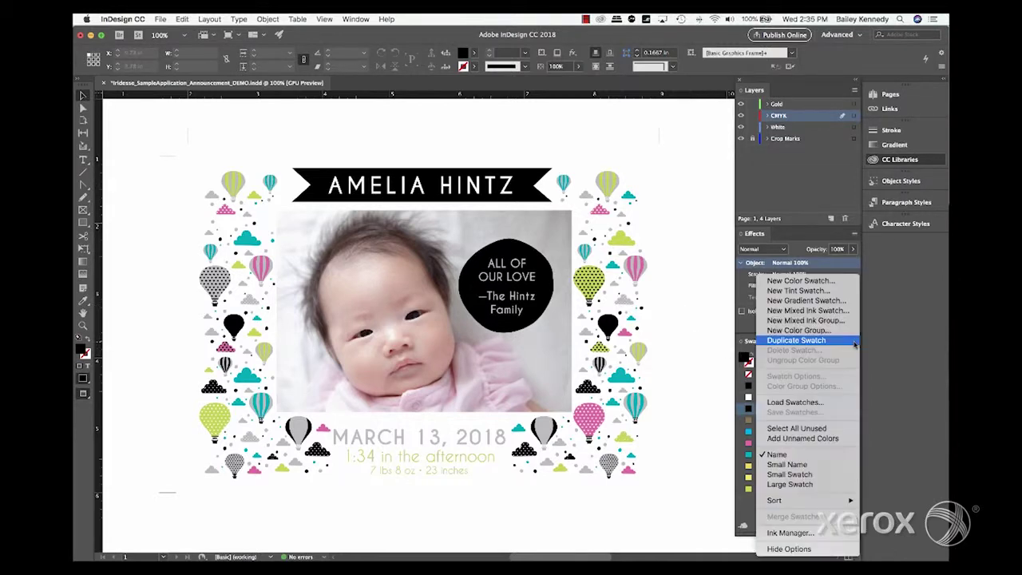
pyautogui.click(798, 281)
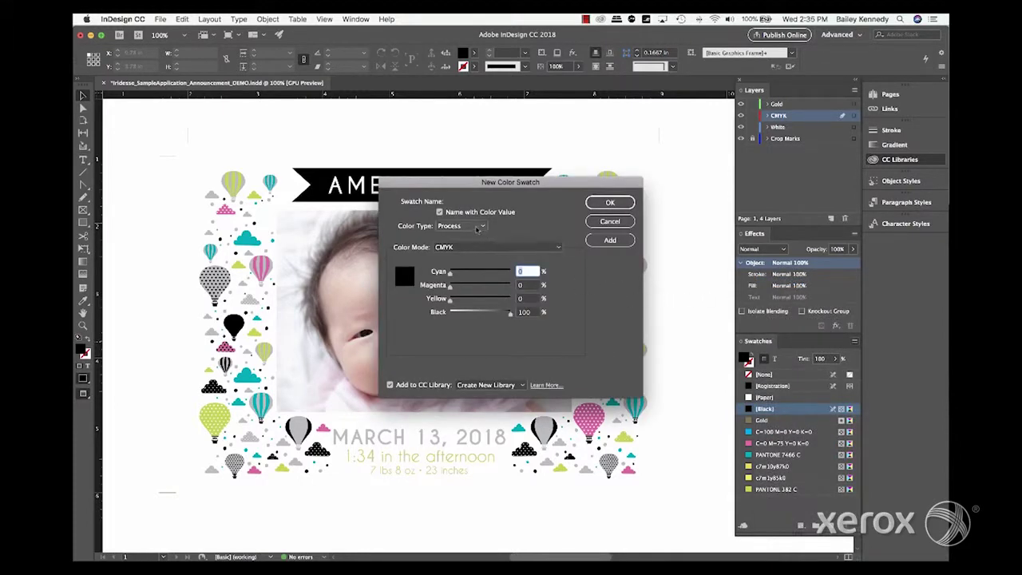
pyautogui.click(462, 226)
pyautogui.click(456, 248)
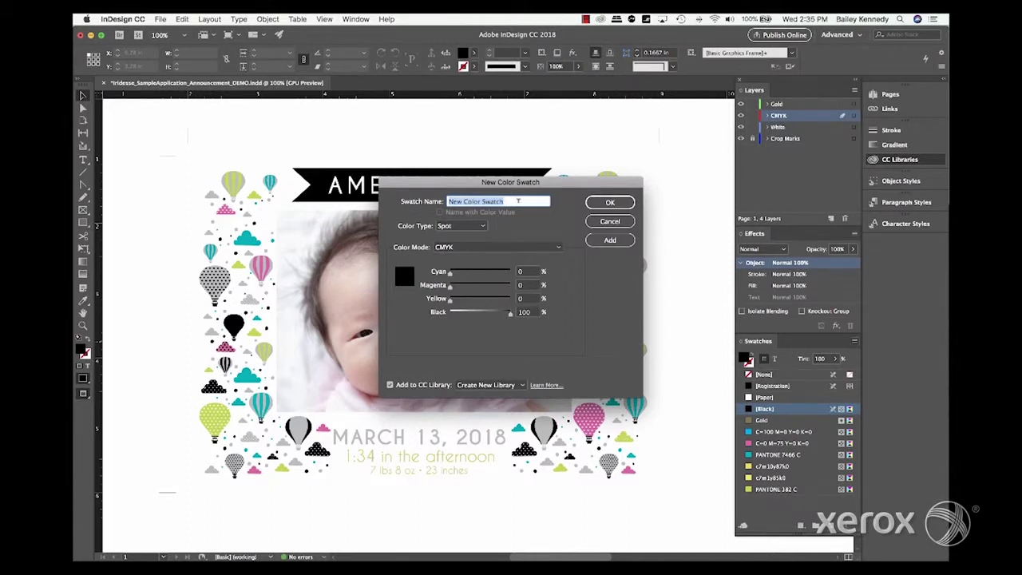
# Name the spot swatch White at 100% magenta, 0% black, and place it below Gold.
pyautogui.write('White')
pyautogui.moveTo(449, 291); pyautogui.dragTo(525, 292)
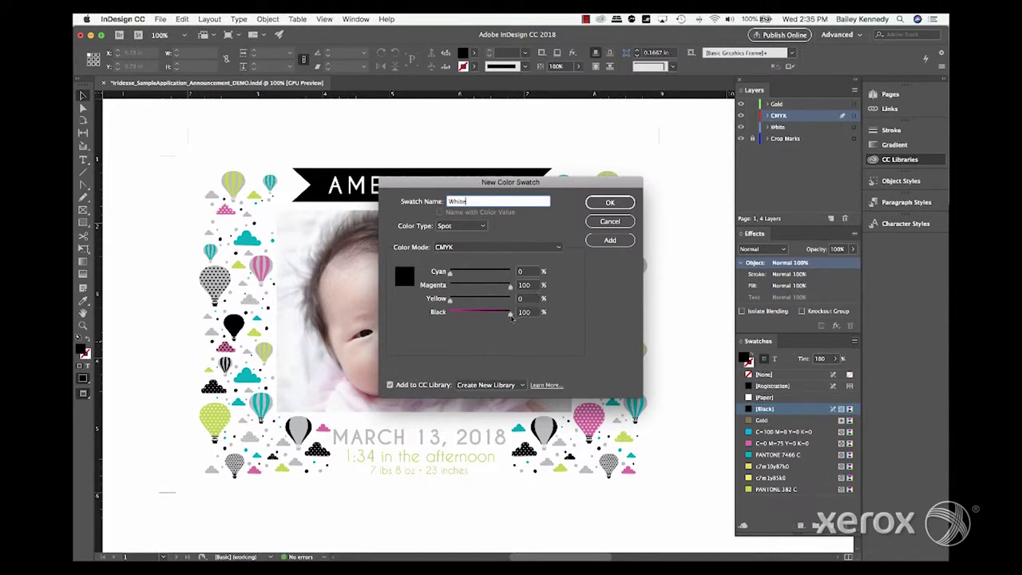
pyautogui.moveTo(511, 313); pyautogui.dragTo(448, 315)
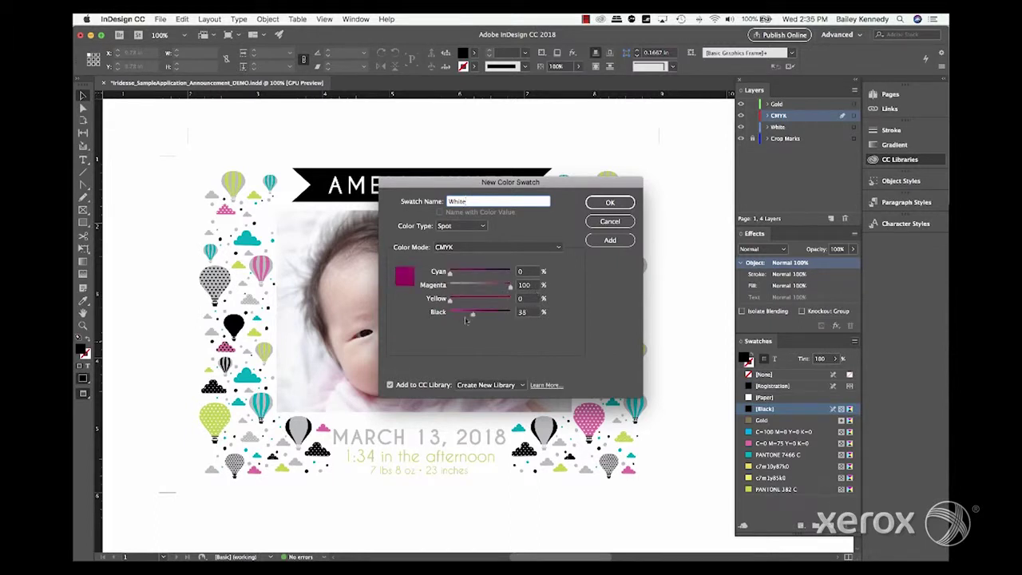
pyautogui.click(610, 202)
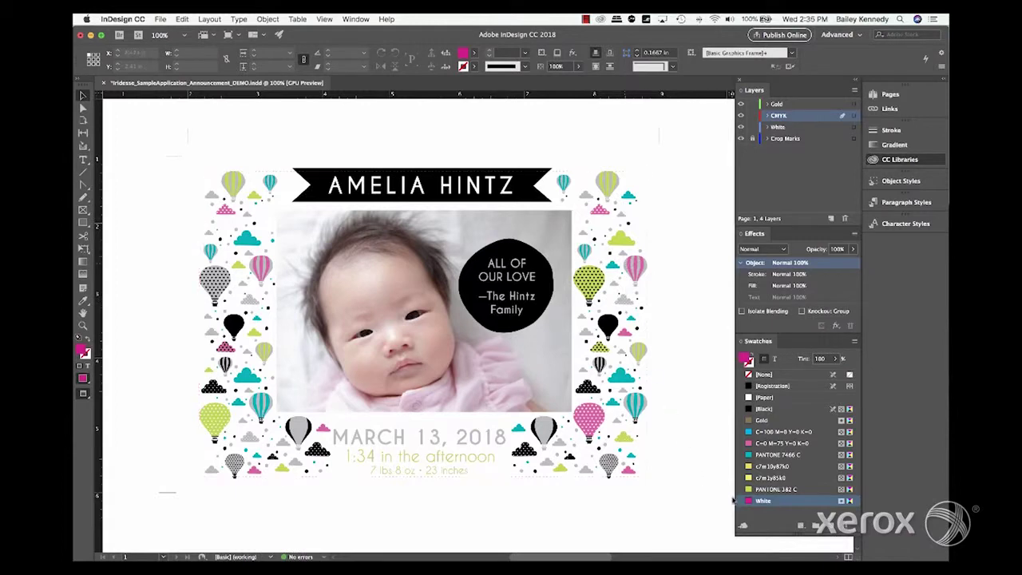
pyautogui.moveTo(757, 501); pyautogui.dragTo(759, 431)
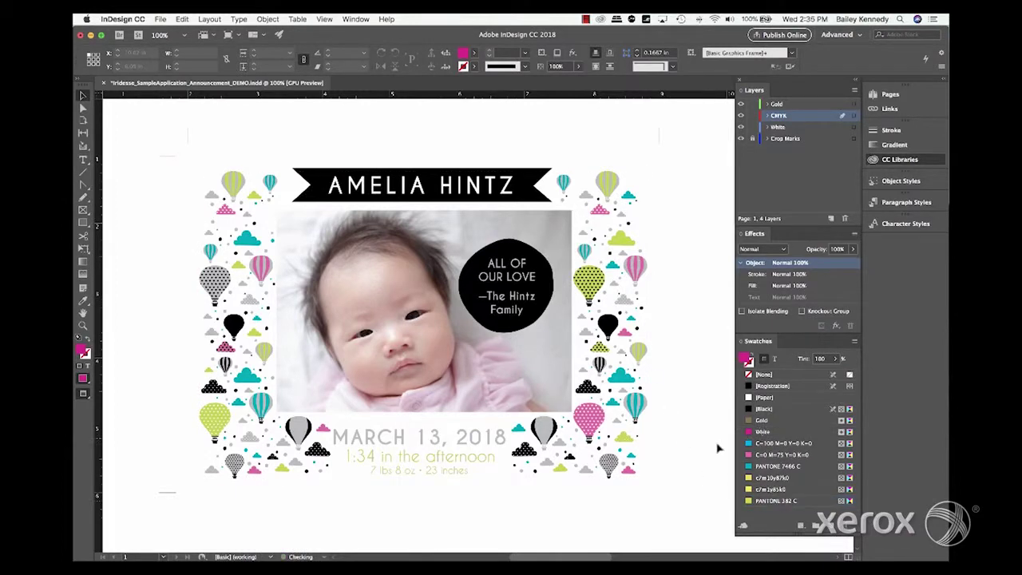
# Fill the grey decorative artwork with the White swatch at 100% tint.
pyautogui.click(432, 437)
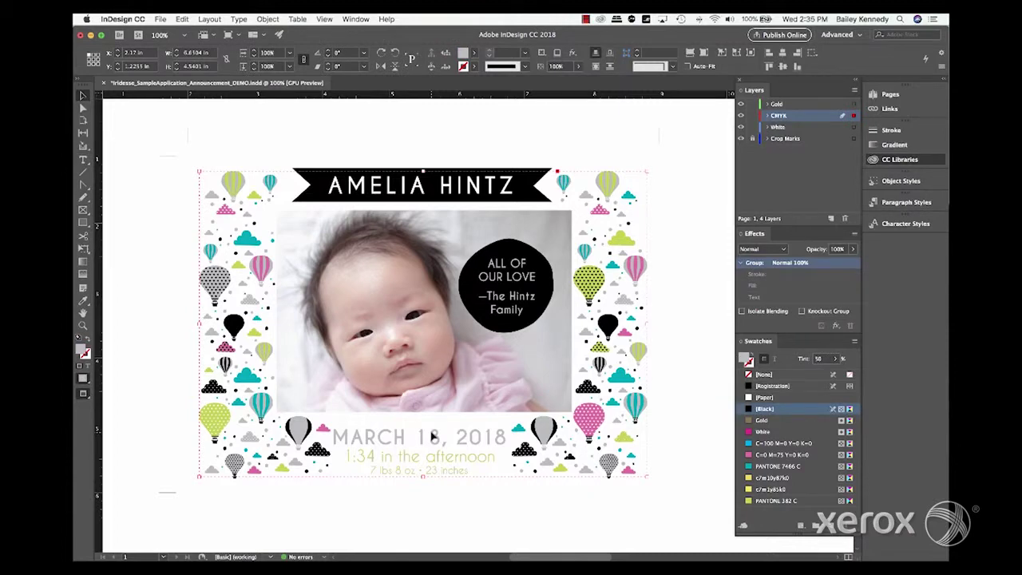
pyautogui.click(763, 431)
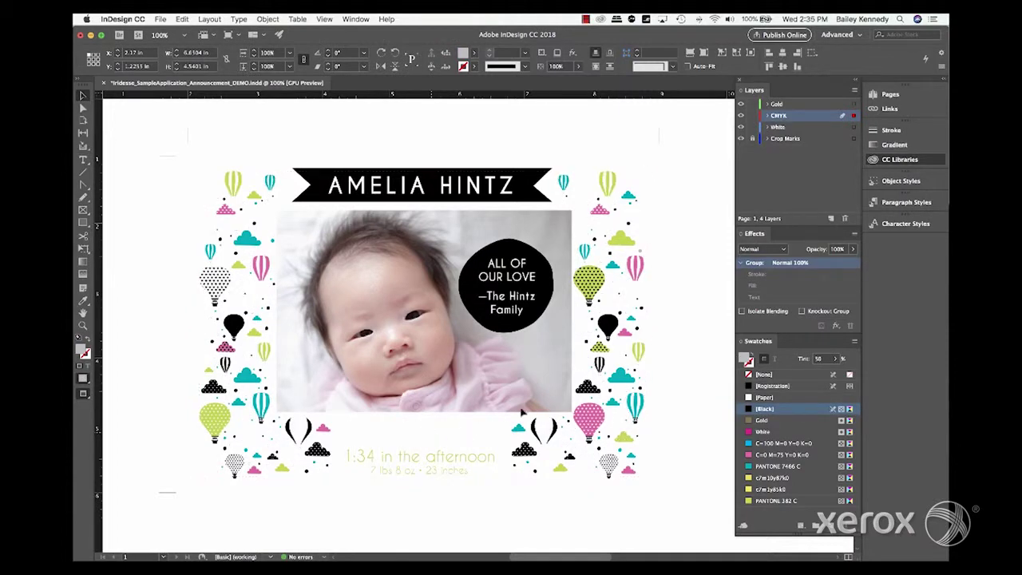
pyautogui.click(789, 128)
pyautogui.hotkey('ctrl', 'z')
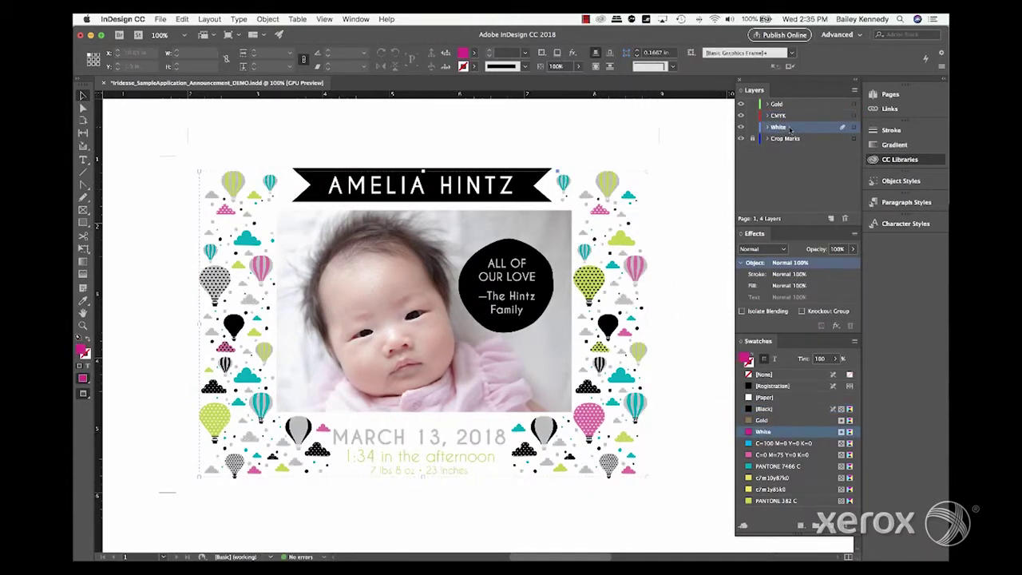
pyautogui.click(763, 431)
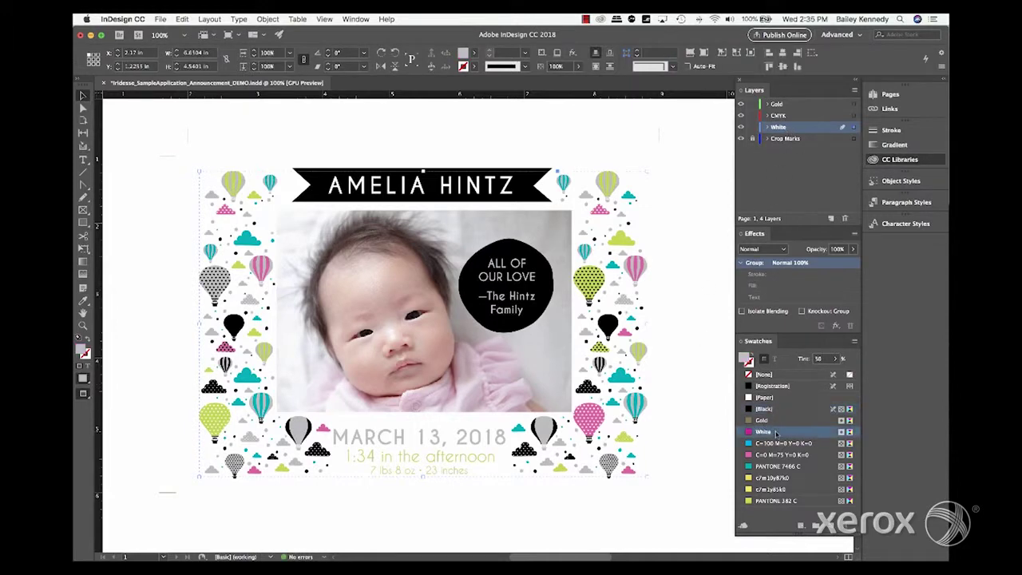
pyautogui.click(835, 359)
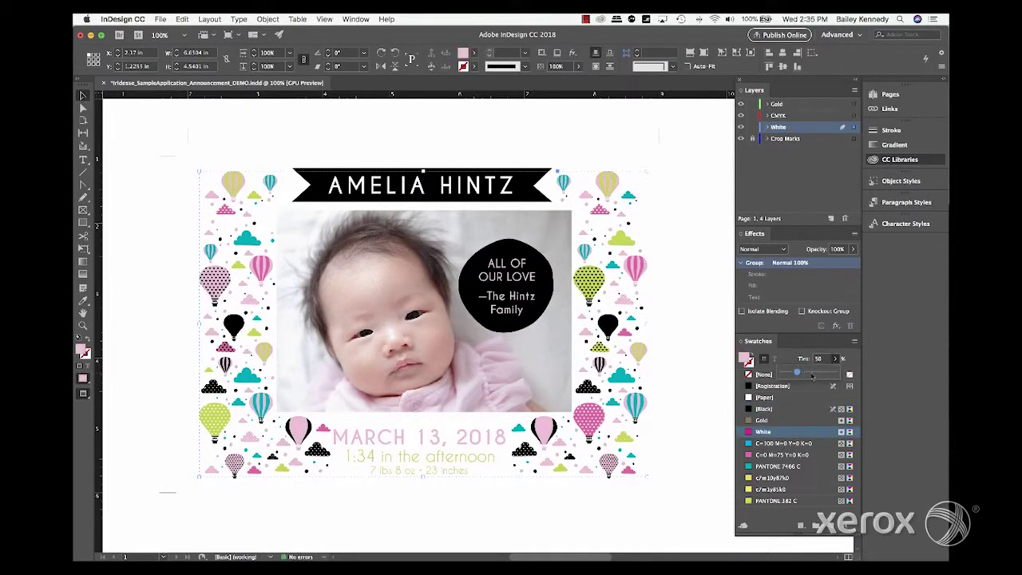
pyautogui.moveTo(797, 373); pyautogui.dragTo(859, 375)
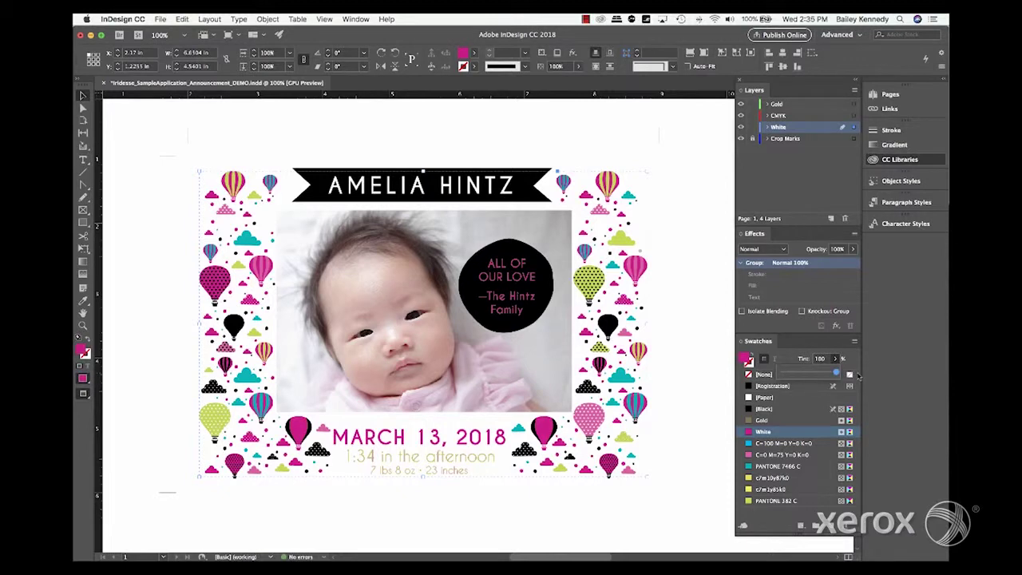
# On the CMYK layer, set the photo's blend mode to Multiply.
pyautogui.click(423, 311)
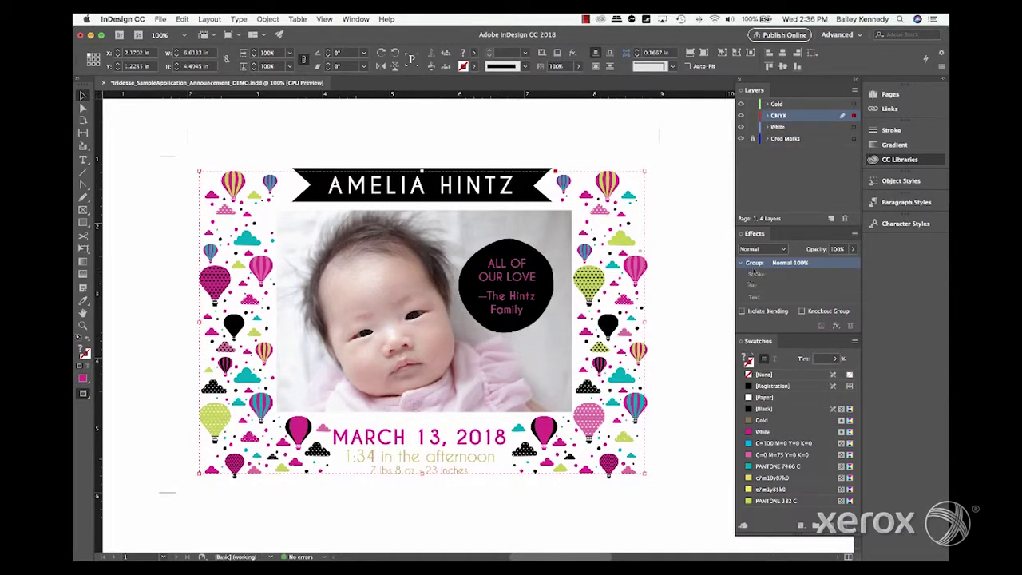
pyautogui.click(763, 249)
pyautogui.click(758, 275)
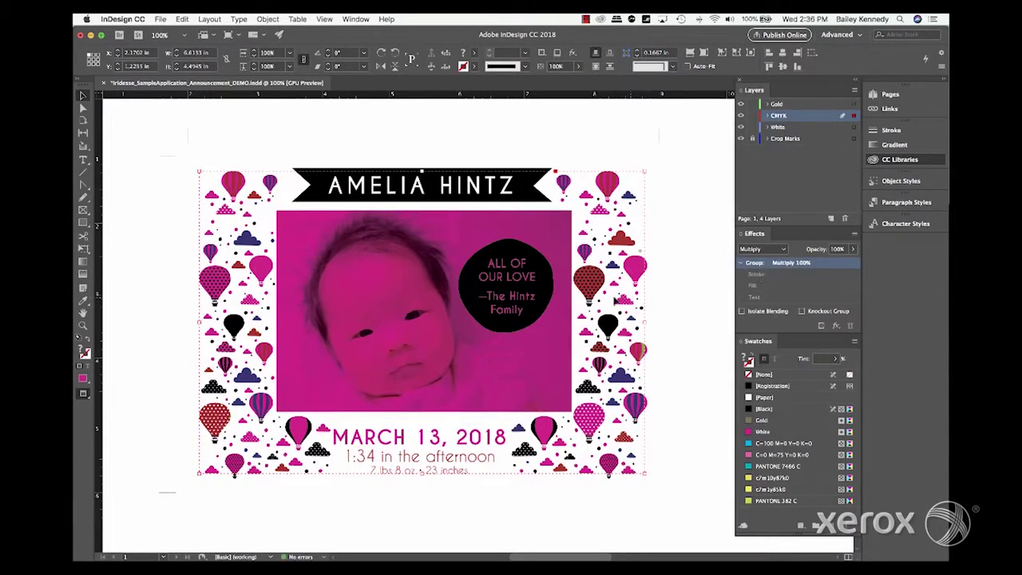
pyautogui.click(423, 312)
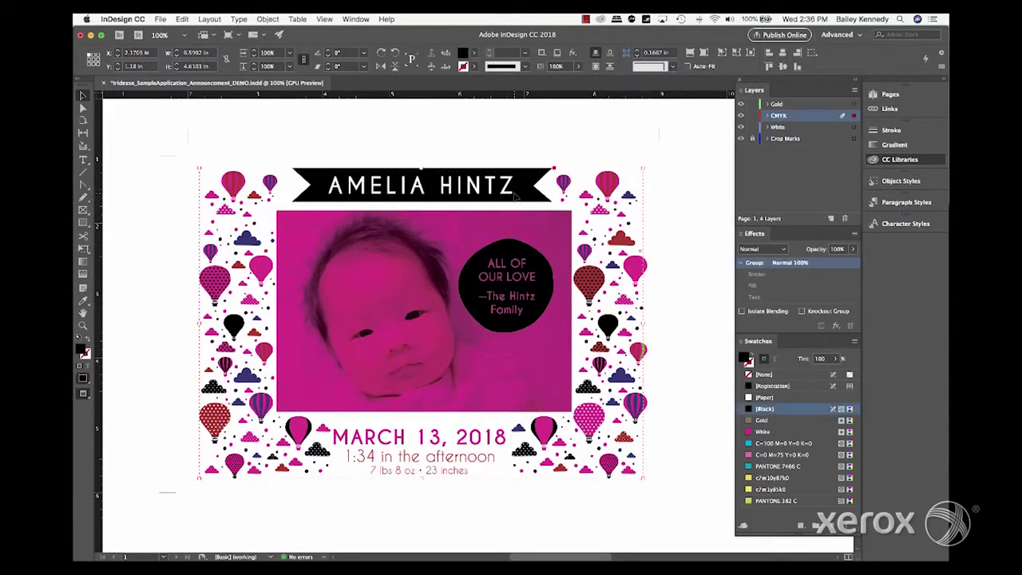
pyautogui.click(515, 196)
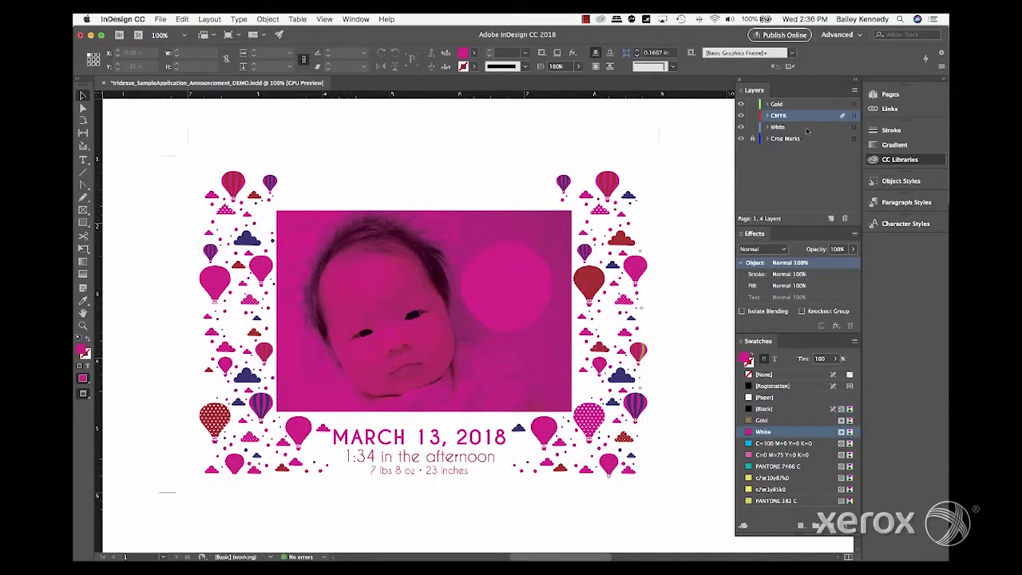
# Select the Gold layer's banner and circle artwork and fill it with the Gold swatch.
pyautogui.click(812, 105)
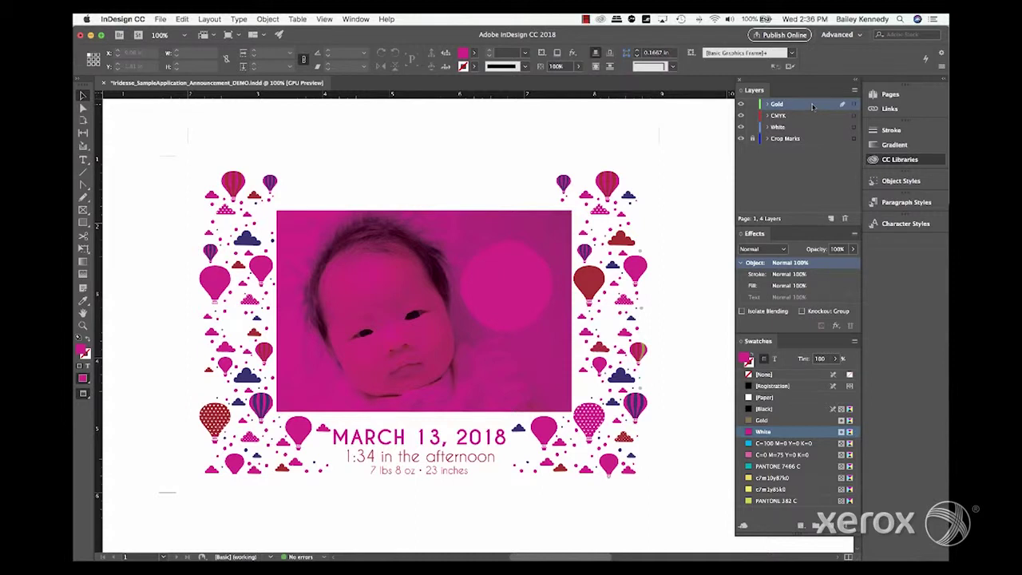
pyautogui.press('super+z')
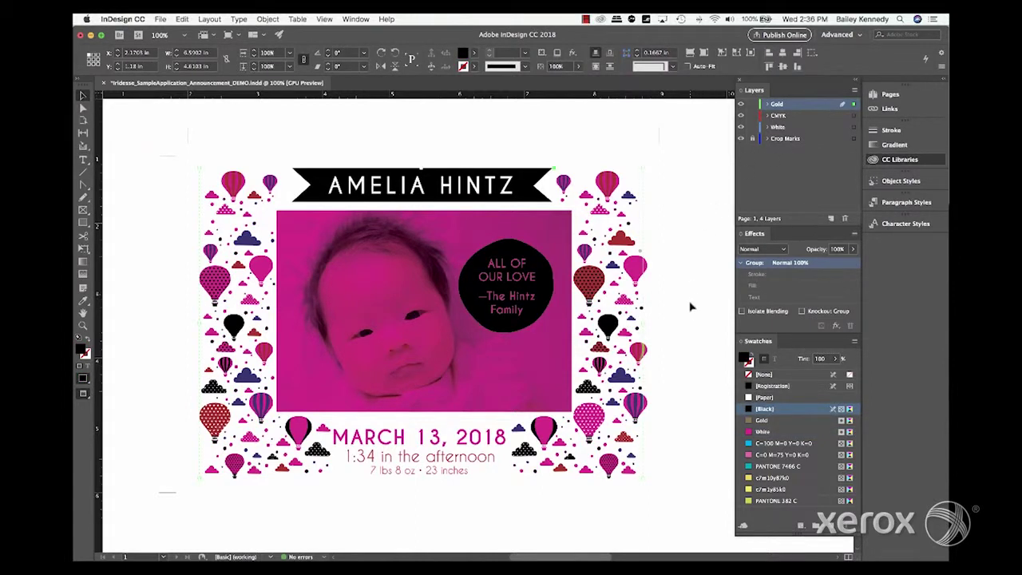
pyautogui.click(780, 422)
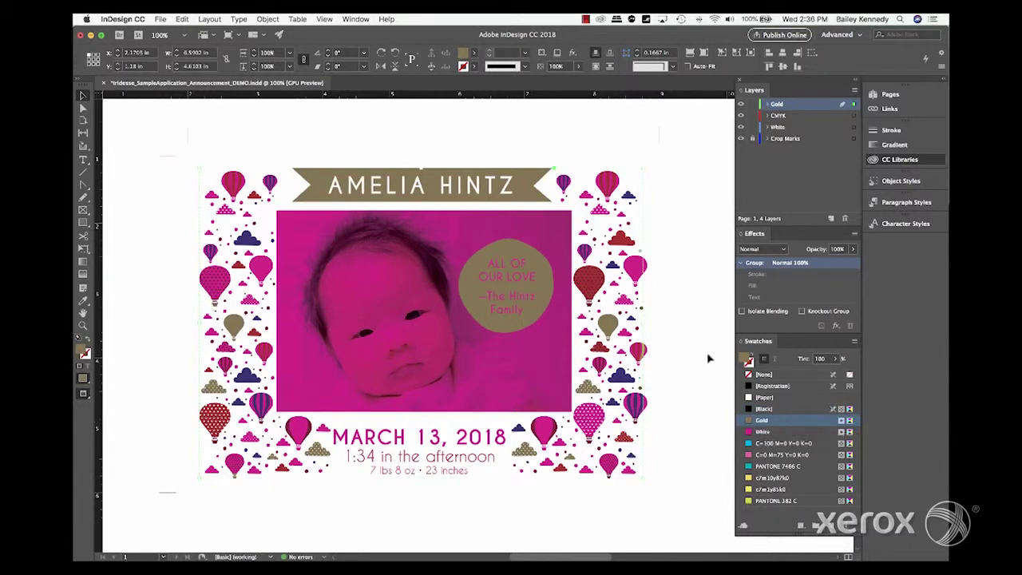
# Toggle layer visibility to view each layer alone, ending with only Gold shown.
pyautogui.click(740, 127)
pyautogui.click(740, 104)
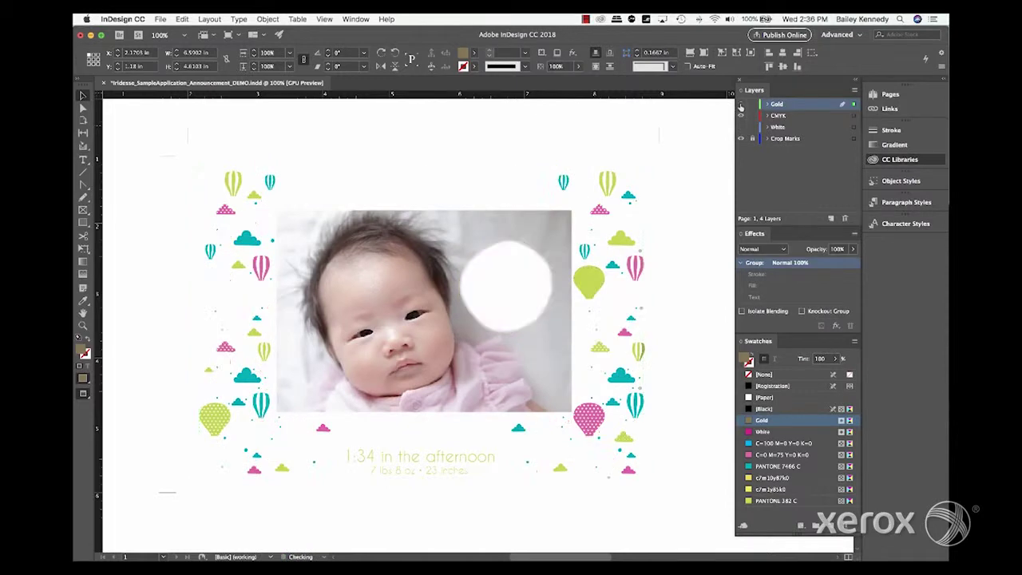
pyautogui.click(741, 115)
pyautogui.click(740, 127)
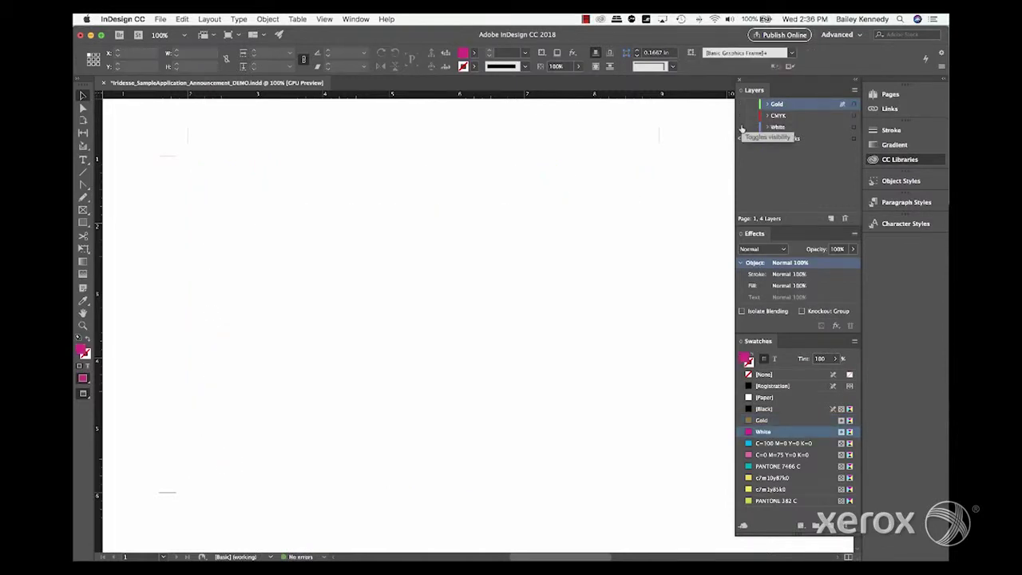
pyautogui.click(741, 127)
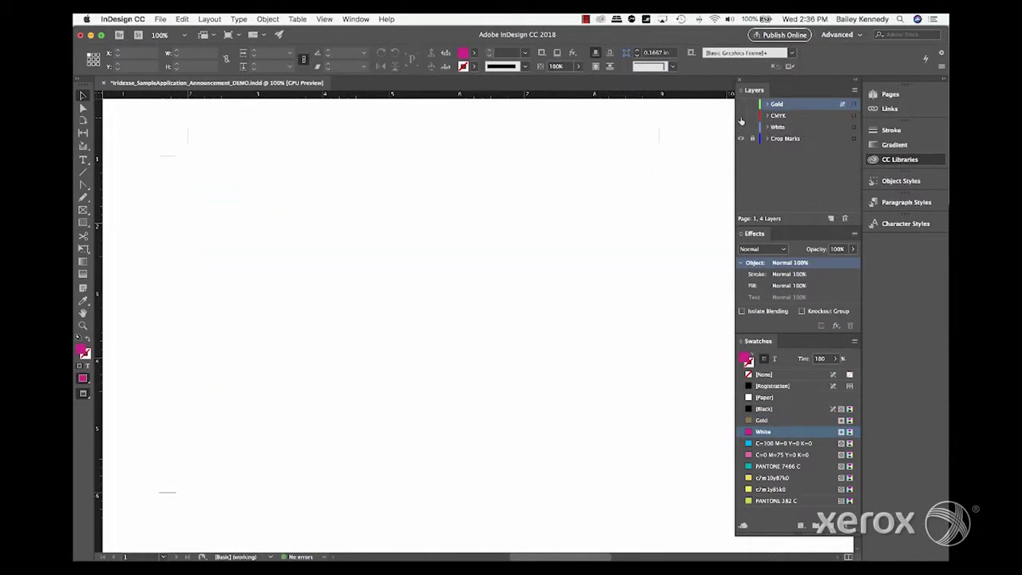
pyautogui.click(740, 115)
pyautogui.click(741, 115)
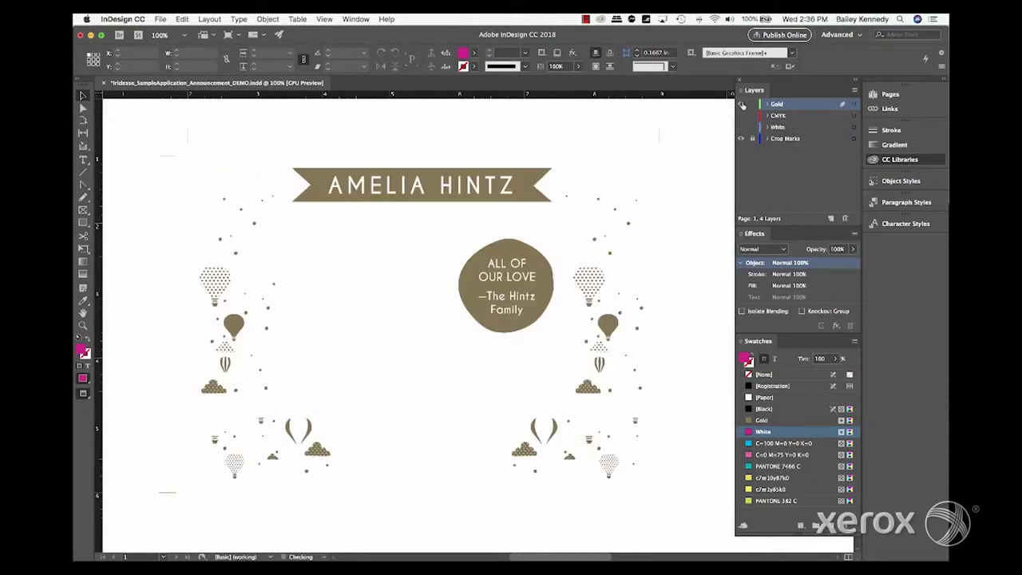
# Show all layers and start a High Quality Print PDF export of visible and printable layers.
pyautogui.click(741, 115)
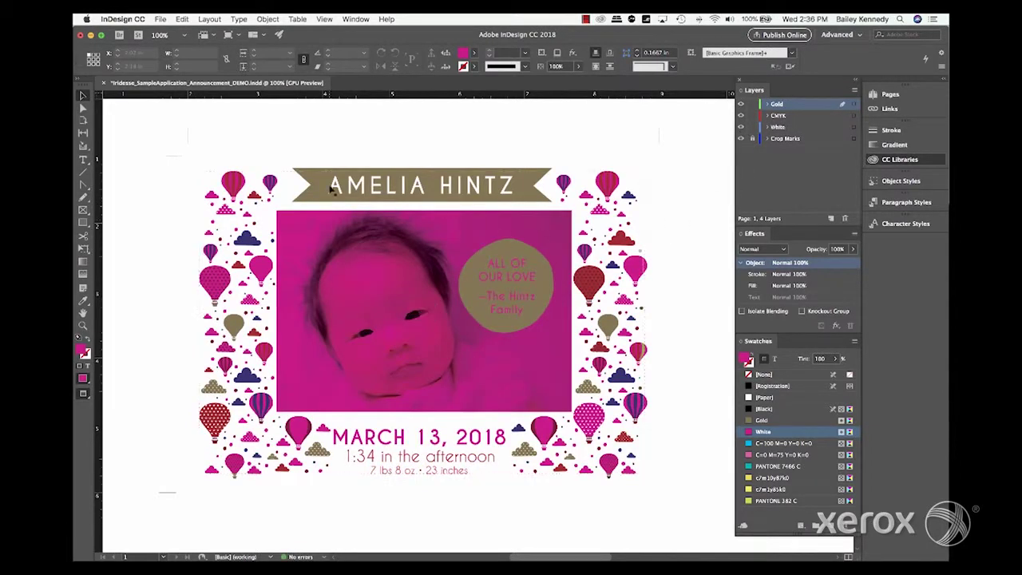
pyautogui.click(160, 18)
pyautogui.moveTo(193, 189)
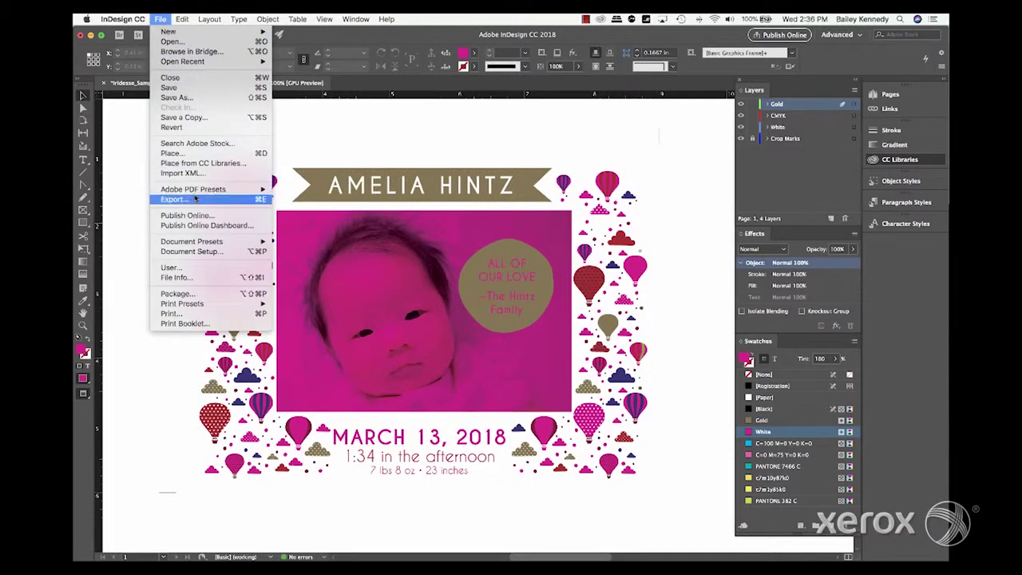
pyautogui.click(322, 206)
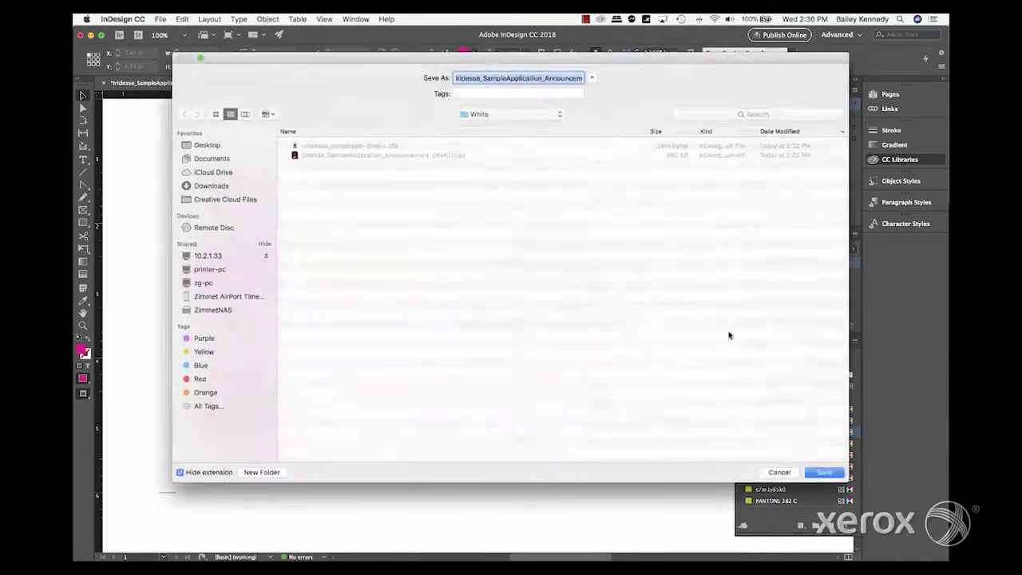
pyautogui.click(833, 473)
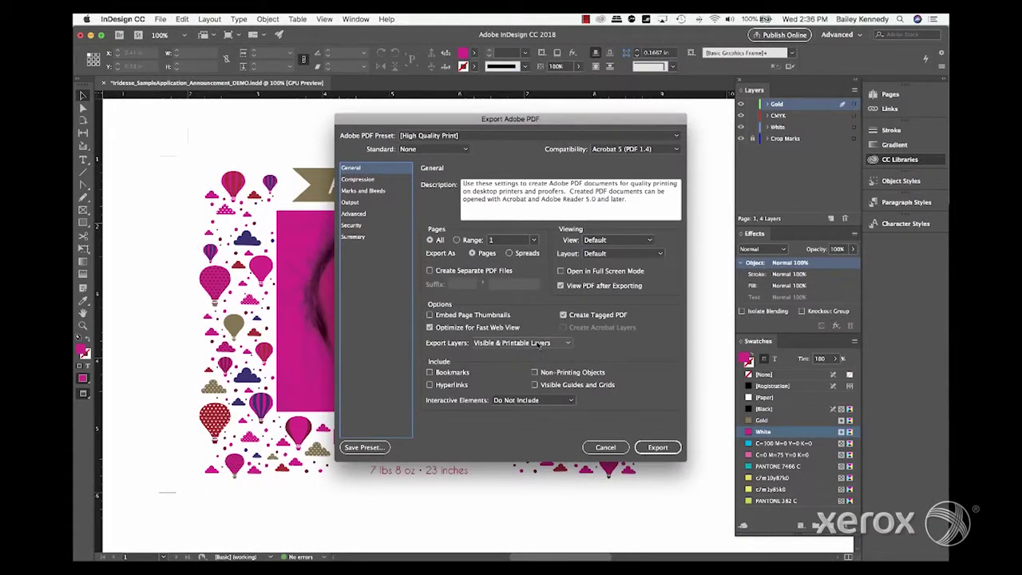
pyautogui.click(540, 344)
pyautogui.click(516, 376)
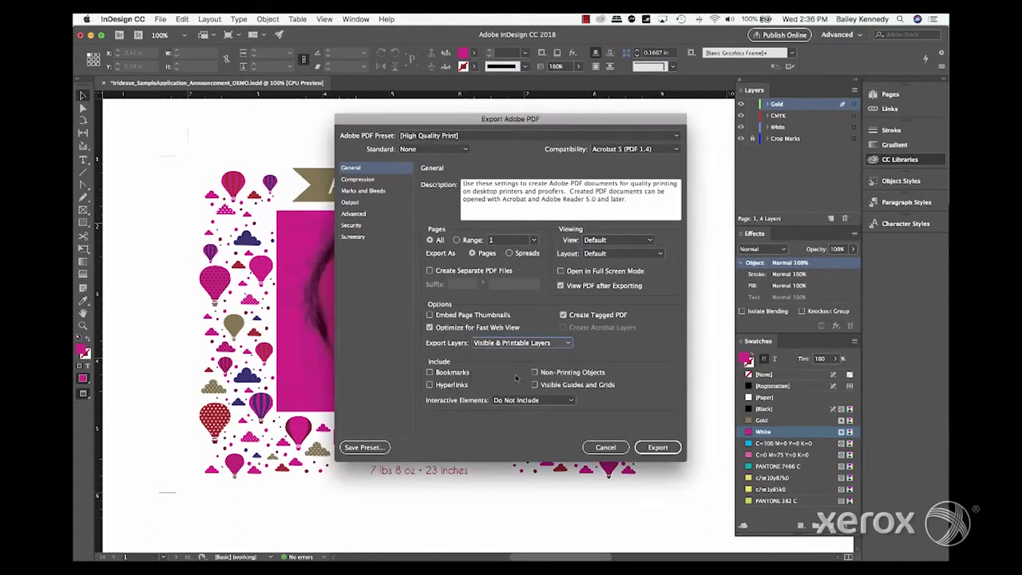
# Turn off downsampling for colour, grayscale and monochrome images.
pyautogui.click(357, 179)
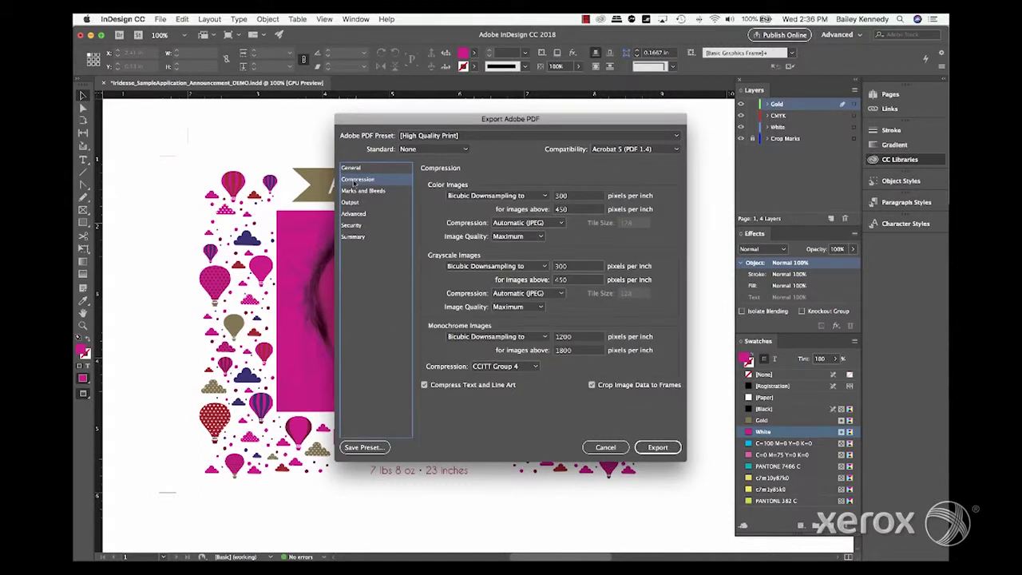
pyautogui.click(495, 196)
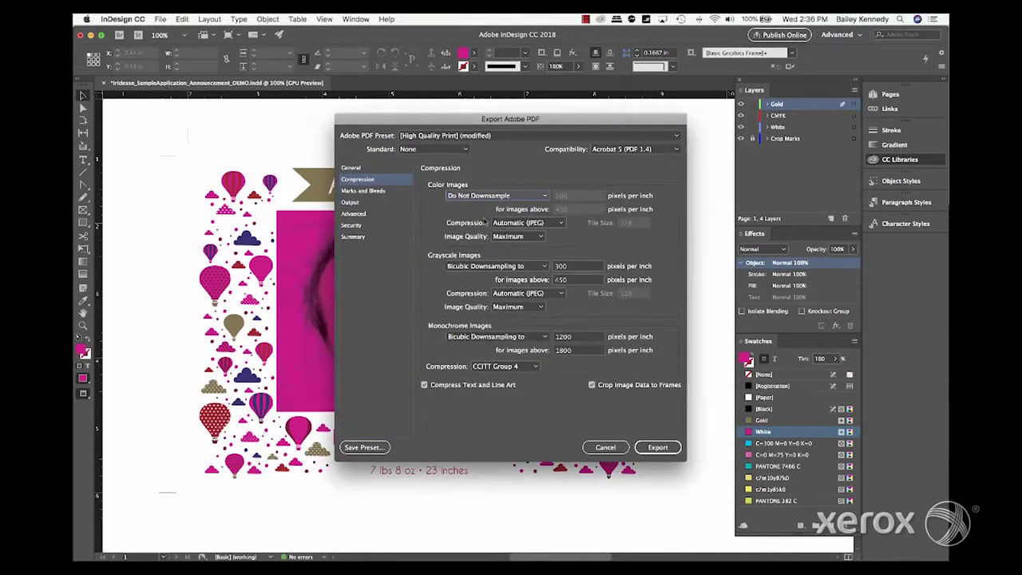
pyautogui.click(484, 268)
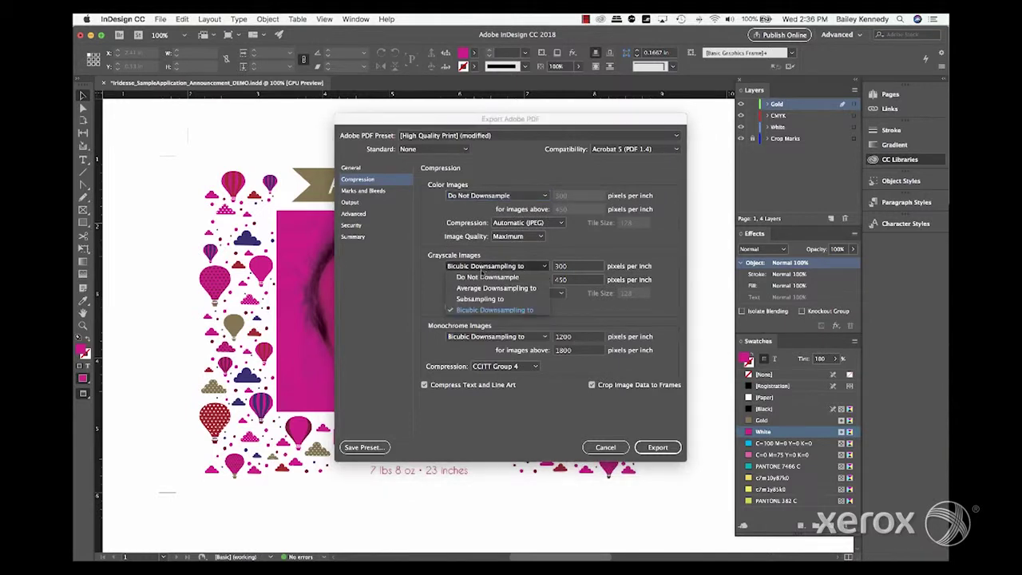
pyautogui.click(469, 337)
# Include all RGB and tagged source CMYK profiles and check the 100% font subsetting.
pyautogui.click(352, 202)
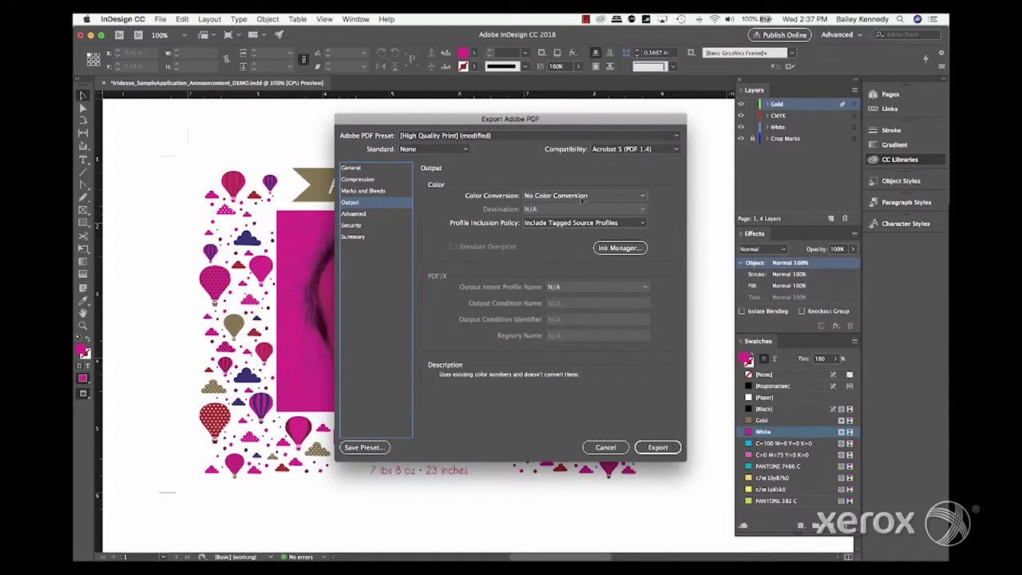
pyautogui.click(583, 223)
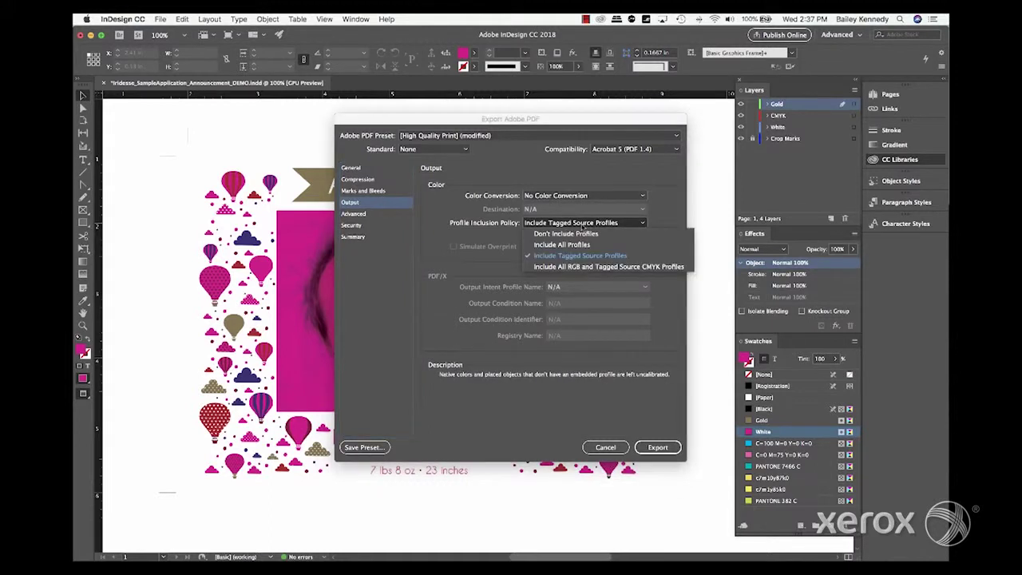
pyautogui.click(607, 267)
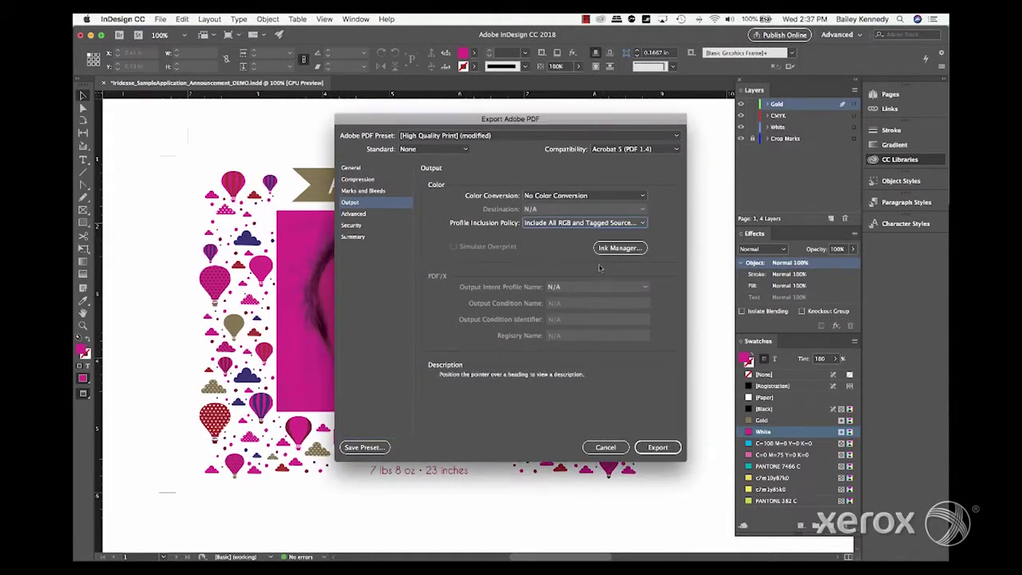
pyautogui.click(354, 214)
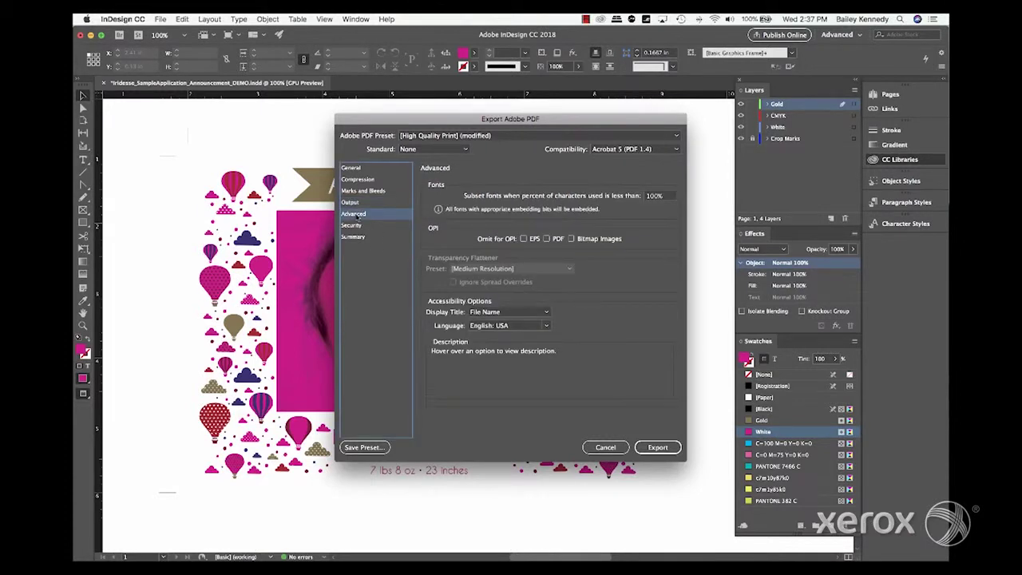
pyautogui.click(670, 196)
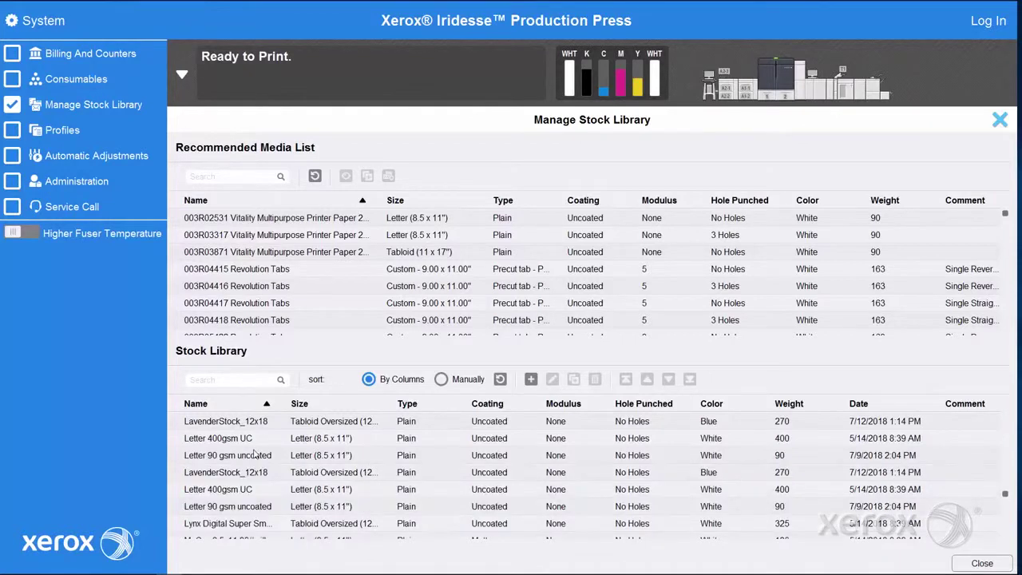
pyautogui.scroll(2, 254, 455)
# Open the LavenderStock paper's advanced setup from the stock library.
pyautogui.click(258, 457)
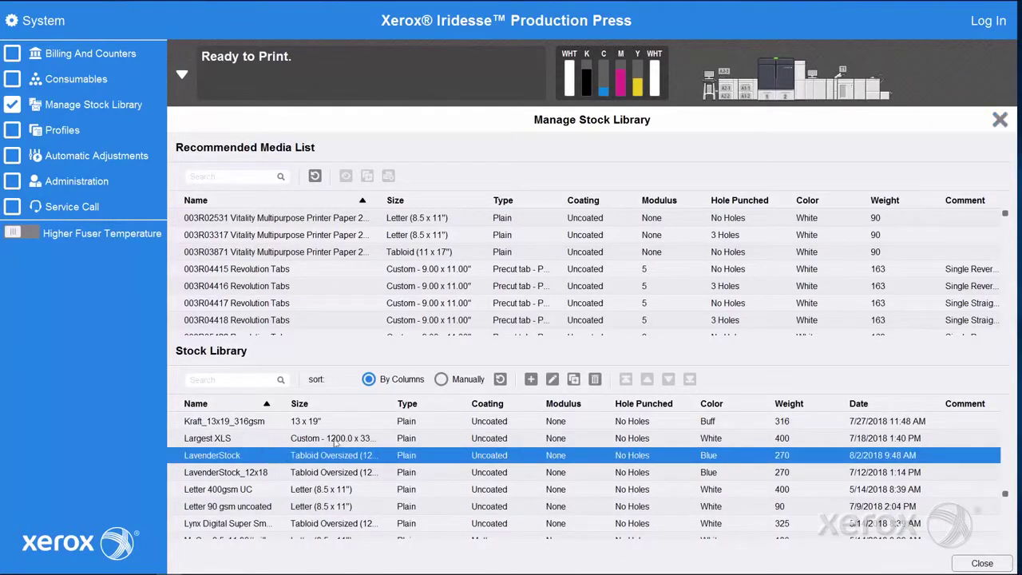
pyautogui.click(552, 380)
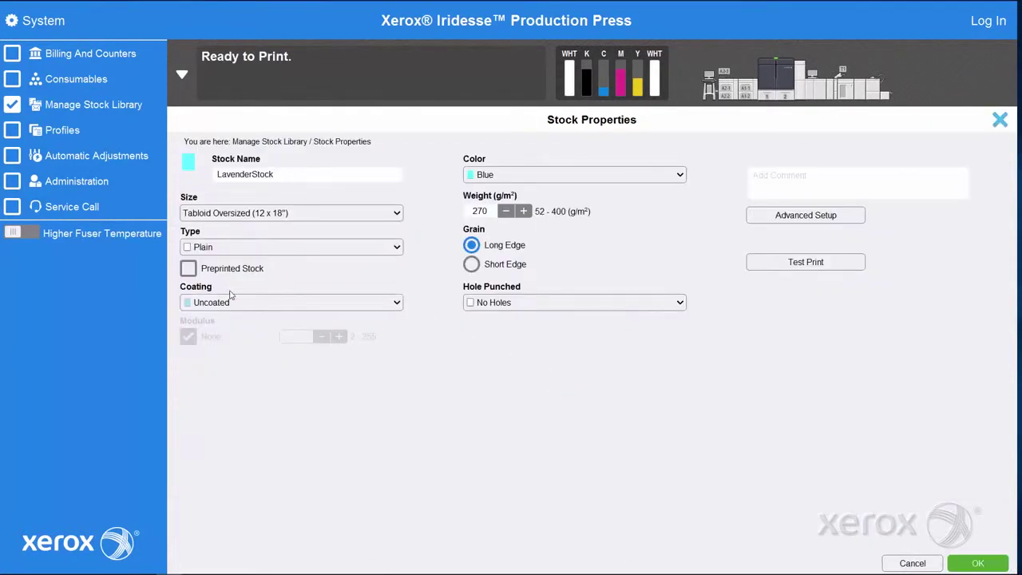
pyautogui.click(770, 219)
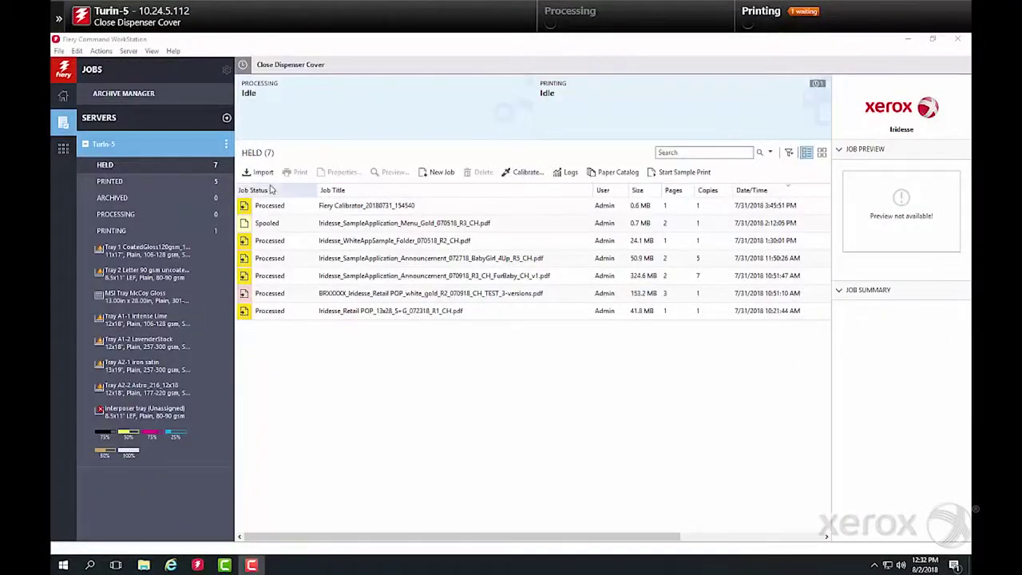
# Import the BabyGirl announcement PDF on Hold and select the new job.
pyautogui.click(263, 174)
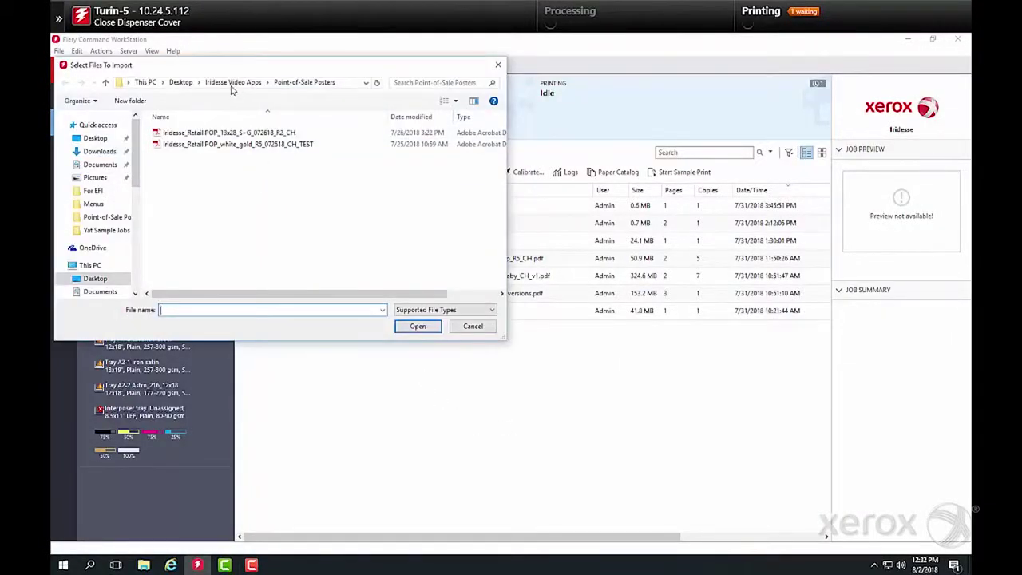
pyautogui.click(193, 145)
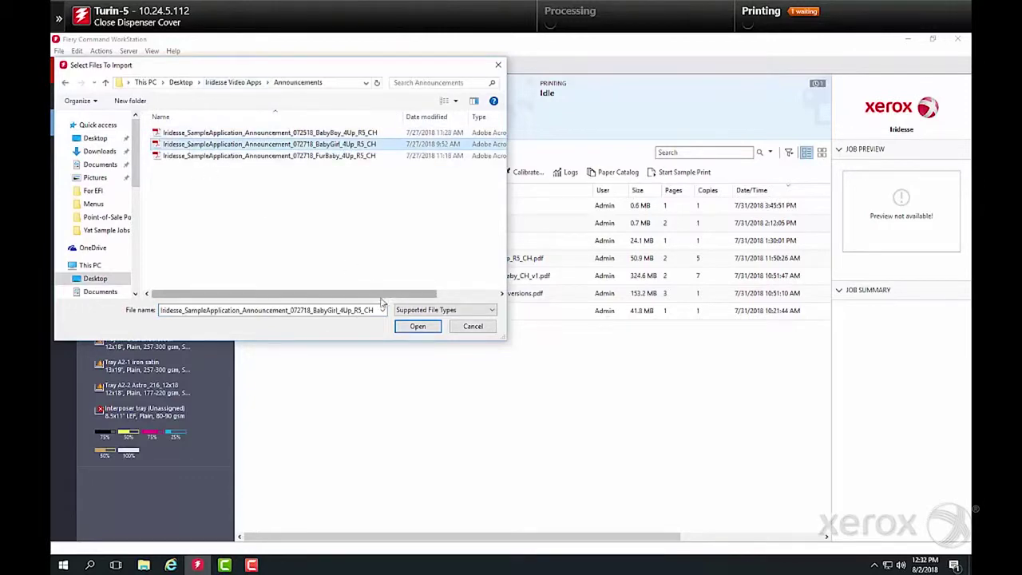
pyautogui.click(417, 327)
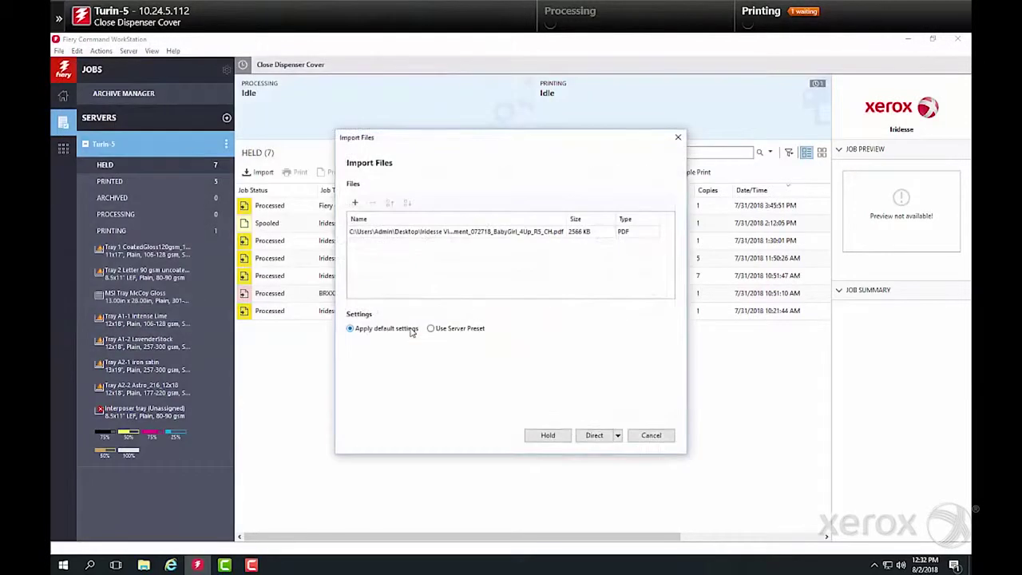
pyautogui.click(546, 435)
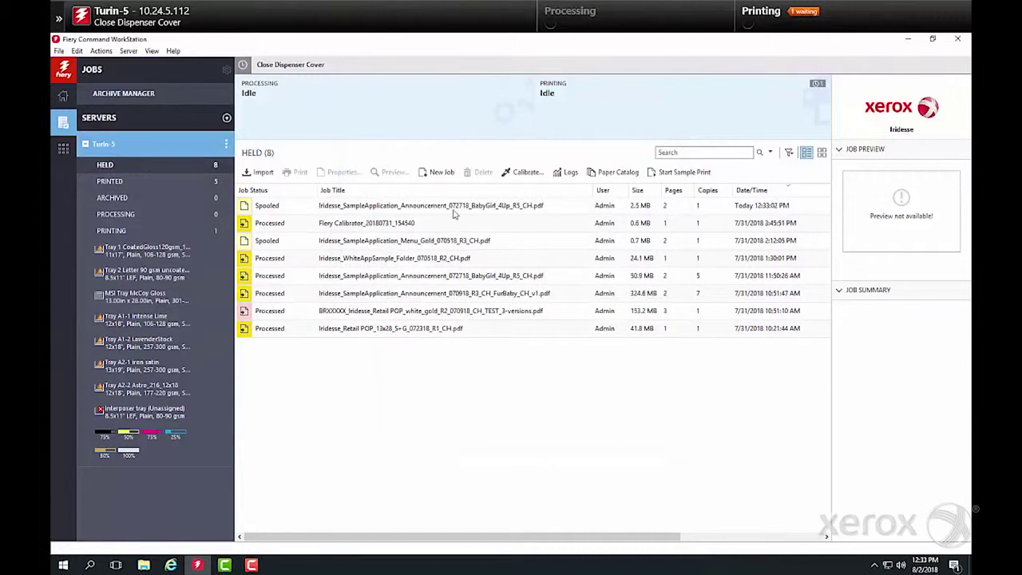
pyautogui.click(445, 207)
# Preflight the BabyGirl job, check its spot colours, then open the server's Device Center.
pyautogui.rightClick(445, 207)
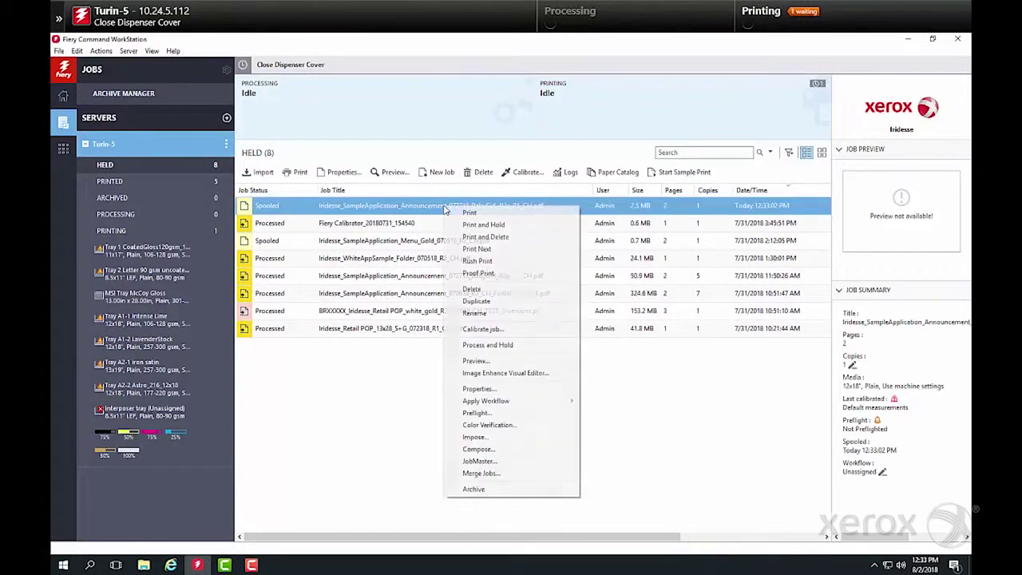
pyautogui.click(494, 414)
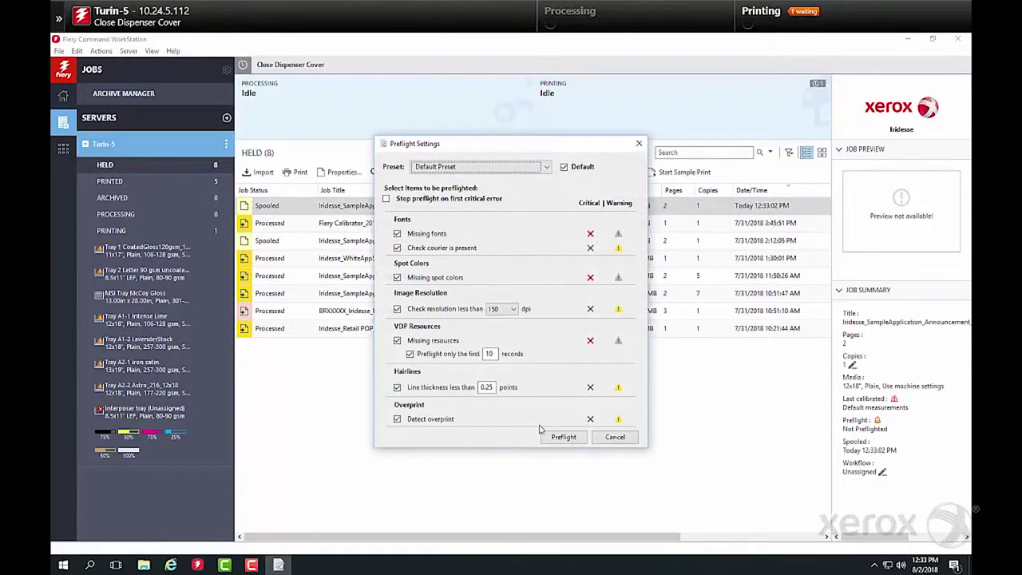
pyautogui.click(553, 437)
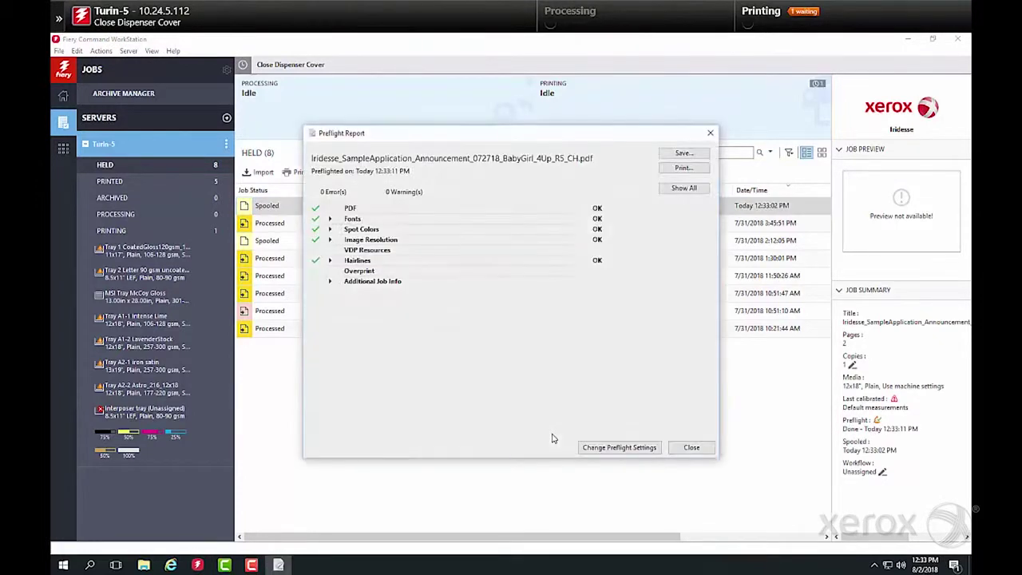
pyautogui.click(330, 230)
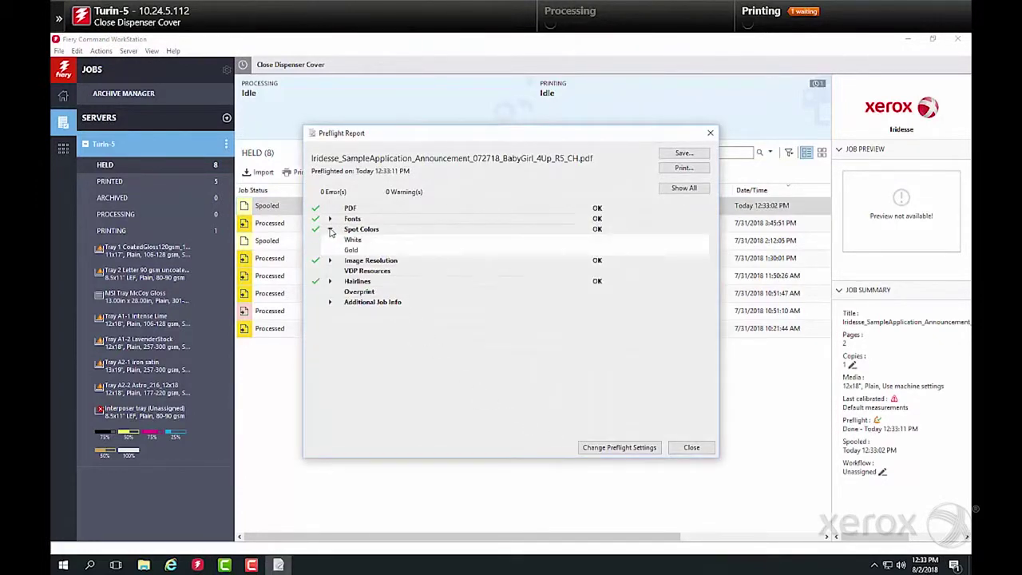
pyautogui.click(691, 448)
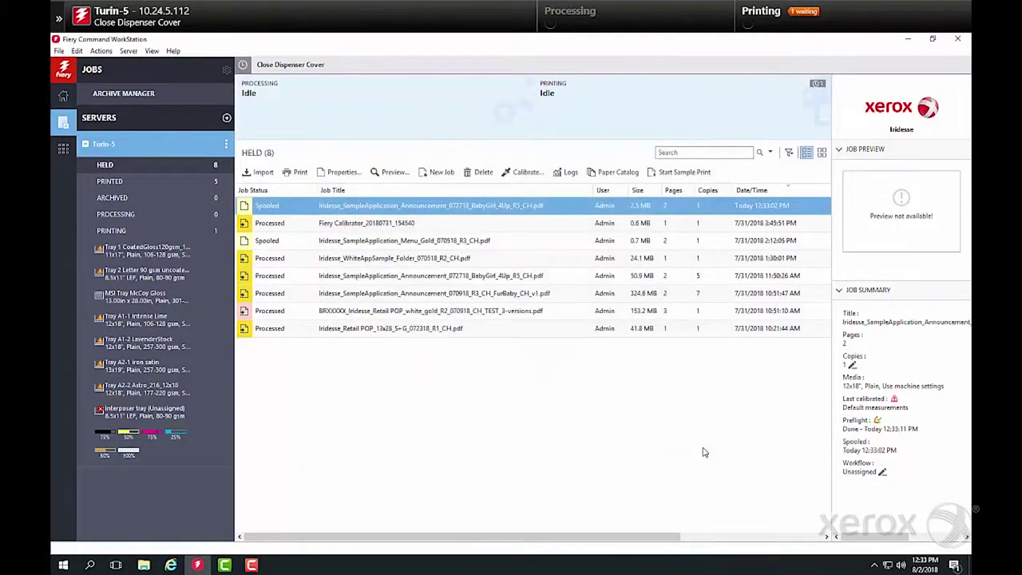
pyautogui.click(129, 51)
pyautogui.click(137, 63)
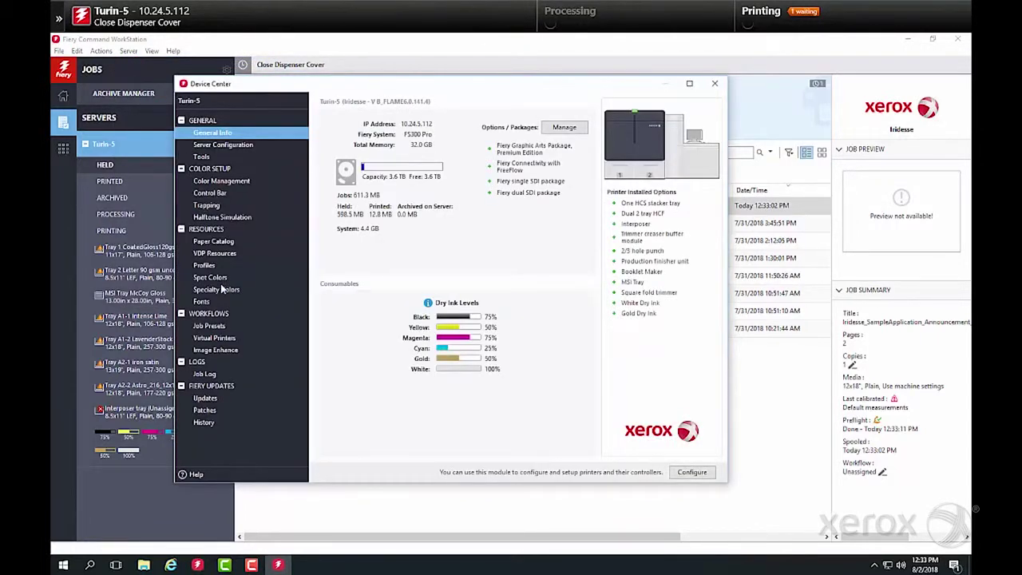
# Enable Gold specialty dry ink over CMYK and White specialty dry ink under CMYK.
pyautogui.click(223, 289)
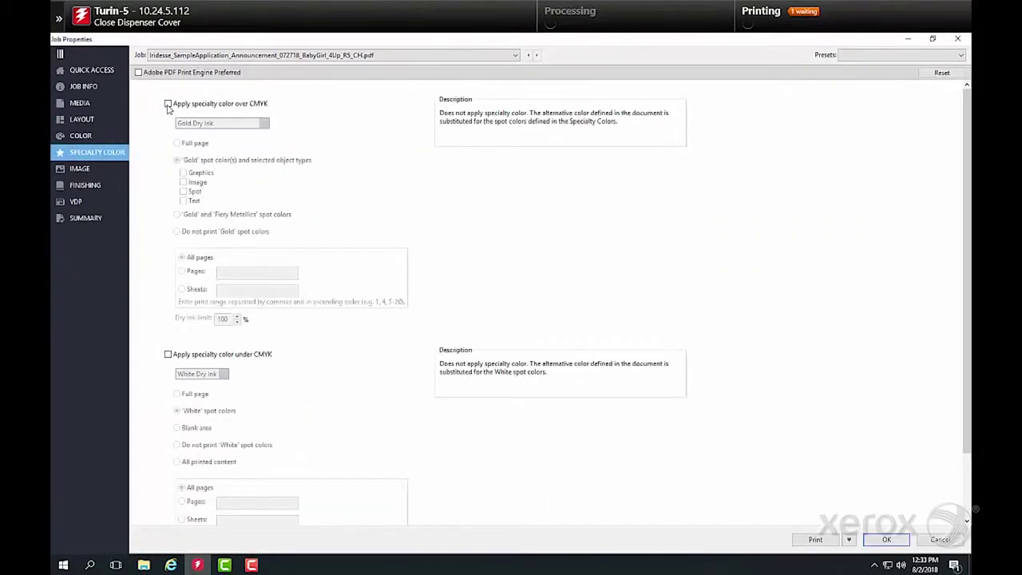
pyautogui.click(167, 105)
pyautogui.click(168, 354)
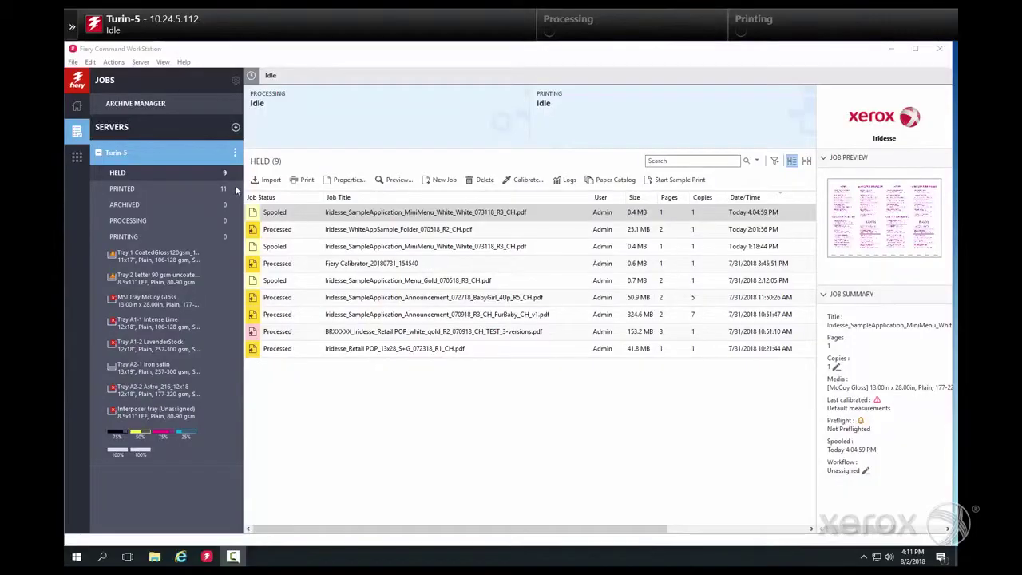
# Start a new import in Command WorkStation, browsing to the Menus folder of Iridesse menu PDFs.
pyautogui.click(268, 180)
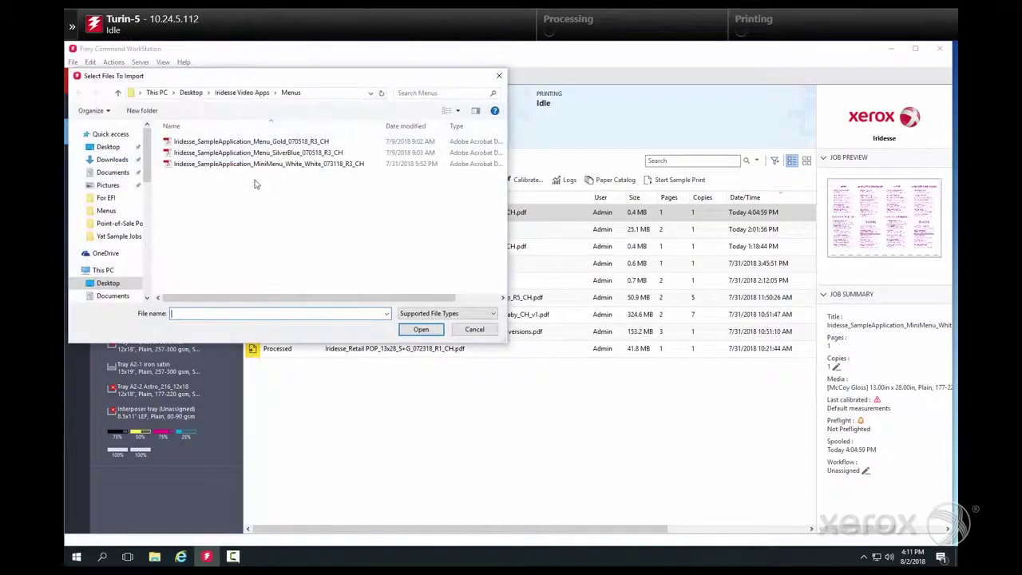
# Import MiniMenu_White_White.pdf as a held job at the top of the queue.
pyautogui.click(270, 164)
pyautogui.click(429, 332)
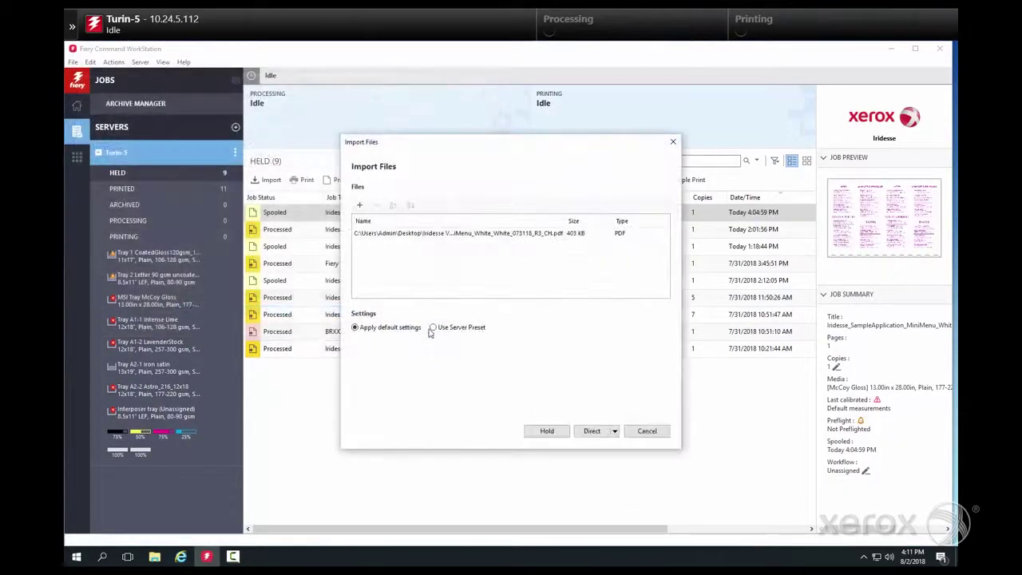
pyautogui.click(544, 432)
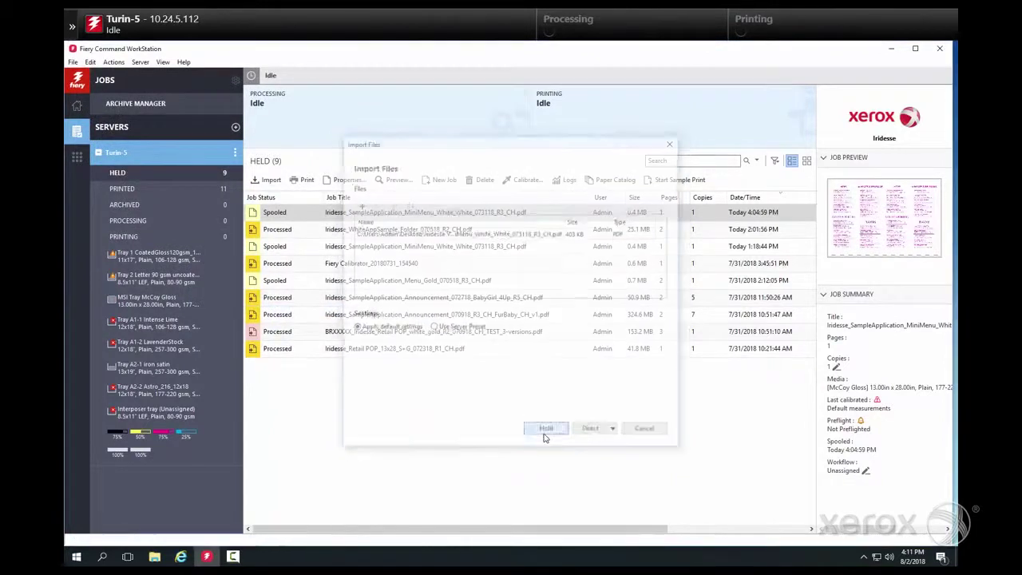
pyautogui.rightClick(477, 214)
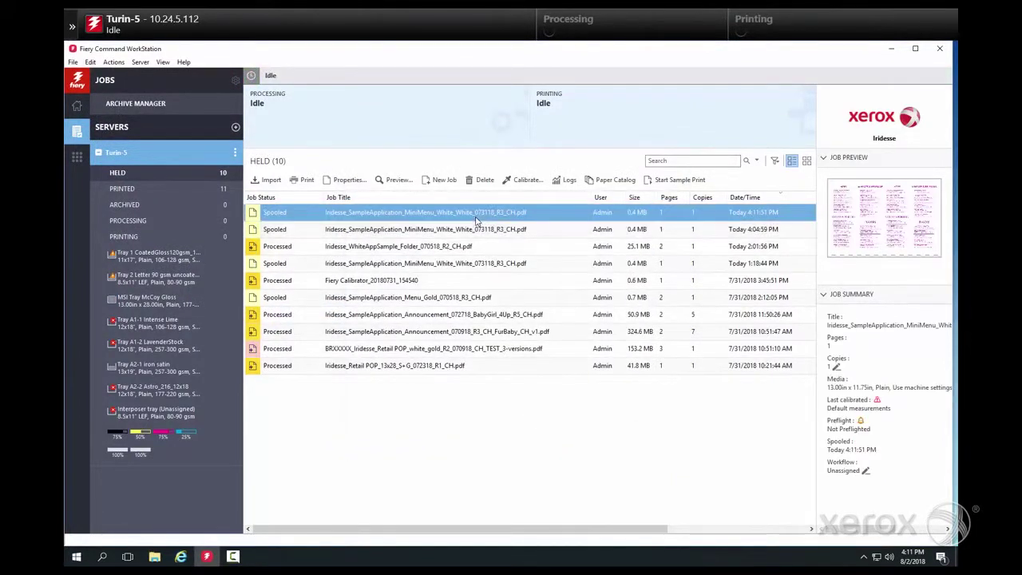
# Set the MiniMenu job's specialty colour to a White underlay with 'Double print specialty color' over CMYK.
pyautogui.click(504, 395)
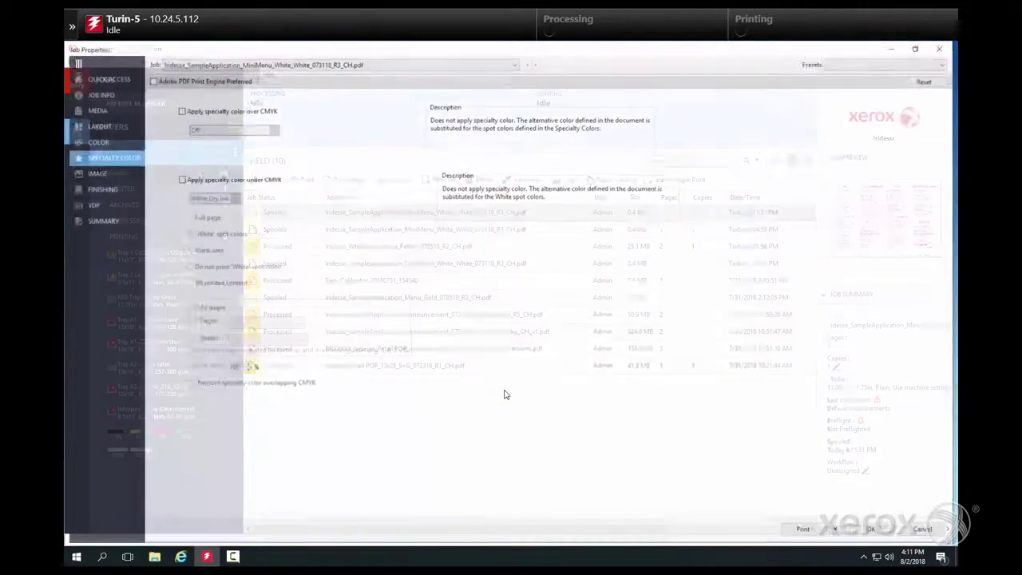
pyautogui.click(178, 109)
pyautogui.click(587, 249)
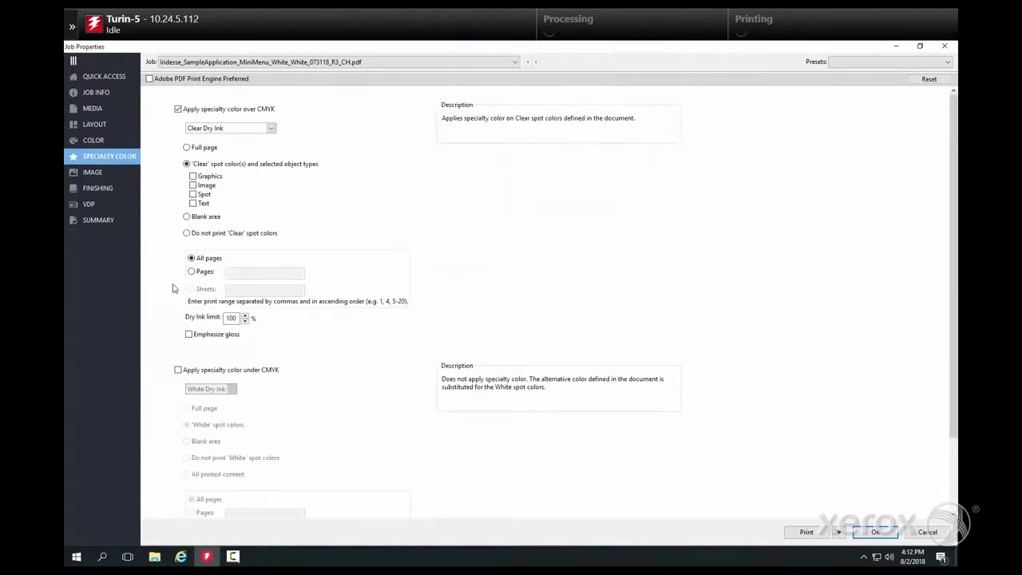
pyautogui.click(178, 371)
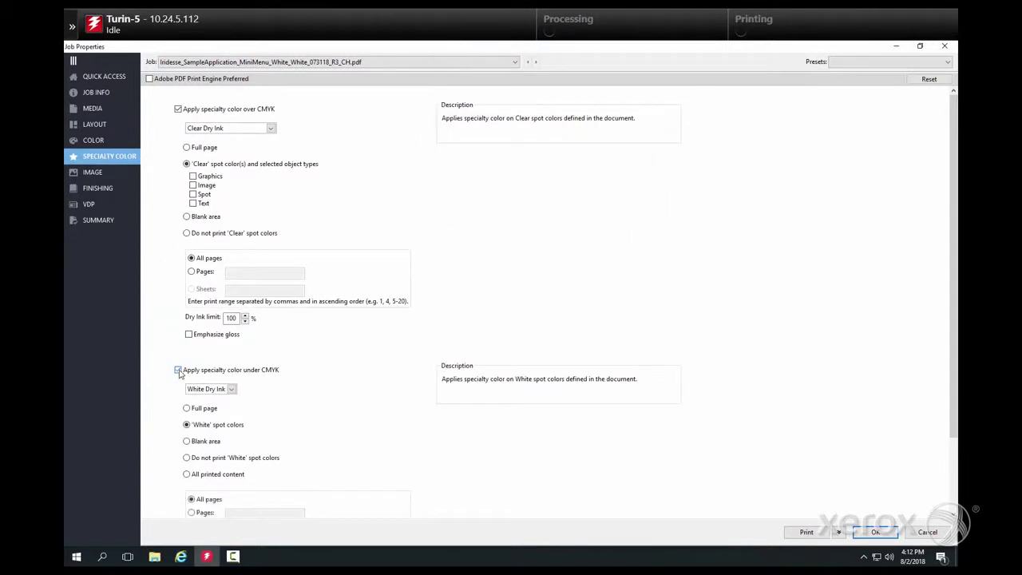
pyautogui.click(212, 128)
pyautogui.click(218, 147)
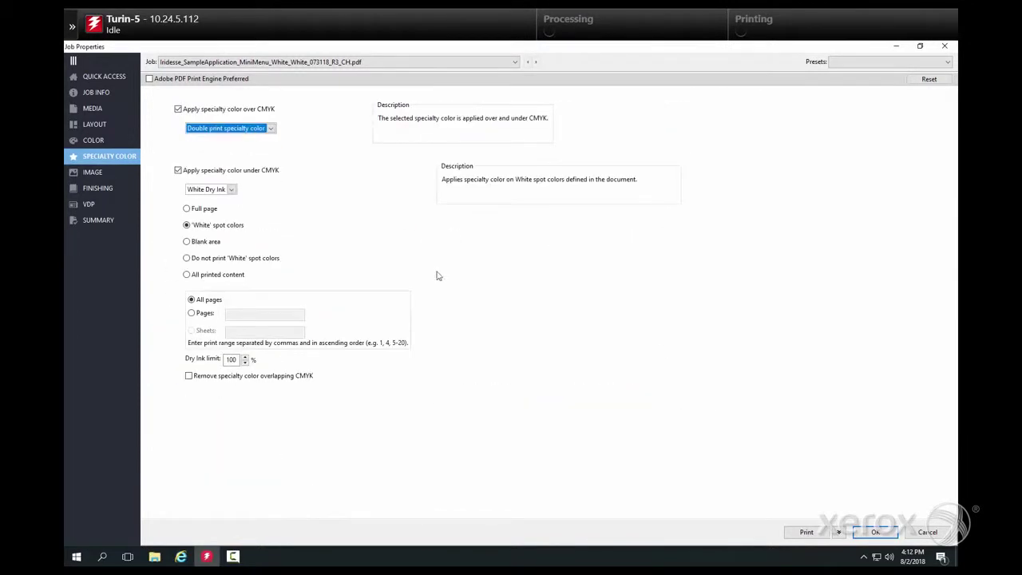